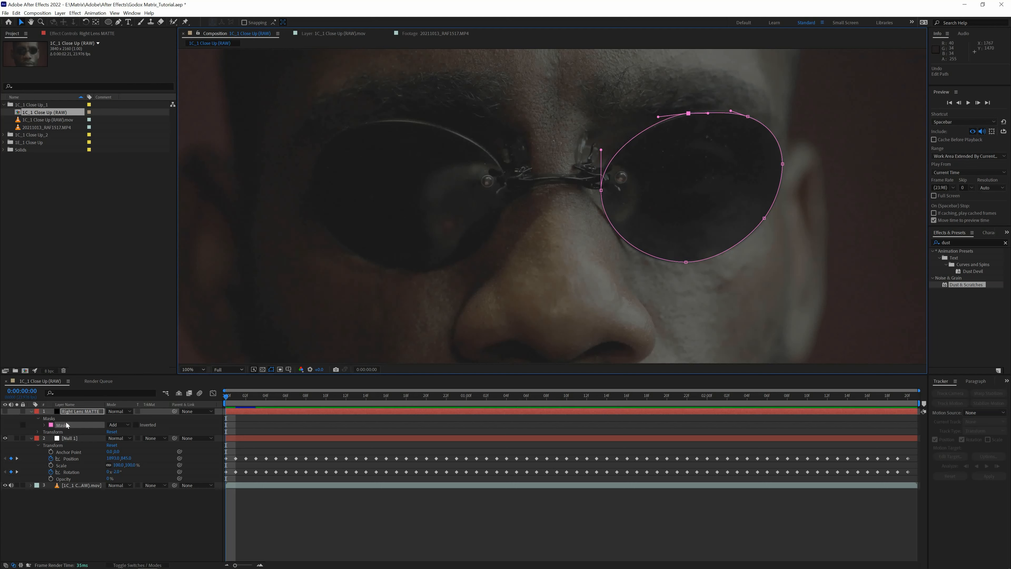
# Step: Start keyframing the Right Lens MATTE's mask path at the first frame and parent the layer to Null 1
pyautogui.press('m')
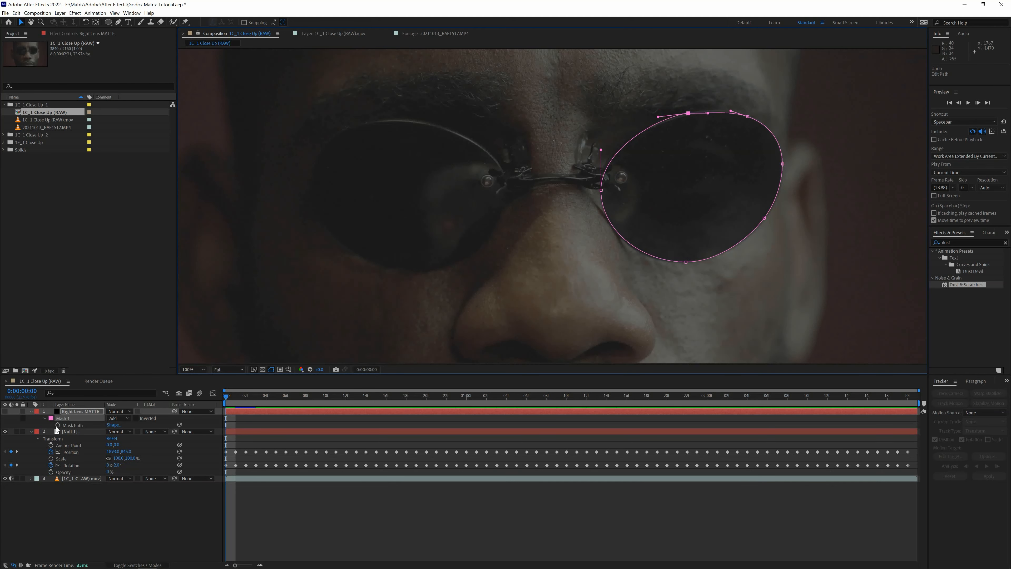
pyautogui.click(57, 424)
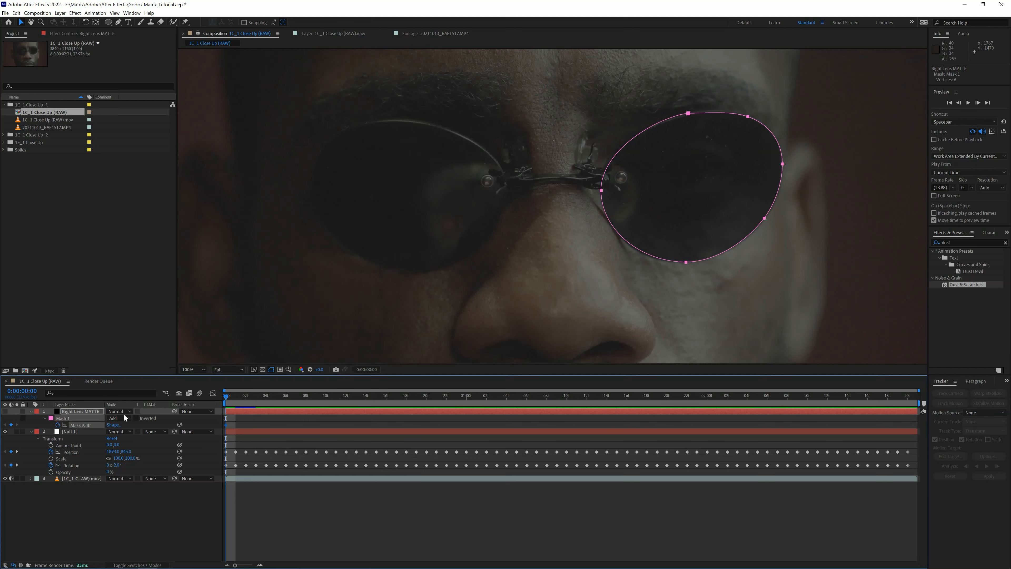
pyautogui.moveTo(237, 399)
pyautogui.mouseDown()
pyautogui.moveTo(289, 400)
pyautogui.moveTo(227, 413)
pyautogui.mouseUp()
pyautogui.moveTo(174, 412); pyautogui.dragTo(78, 434)
# Step: At 0:00:00:09, adjust the lens mask's points and curve handles to match the right lens outline
pyautogui.moveTo(228, 398); pyautogui.dragTo(316, 403)
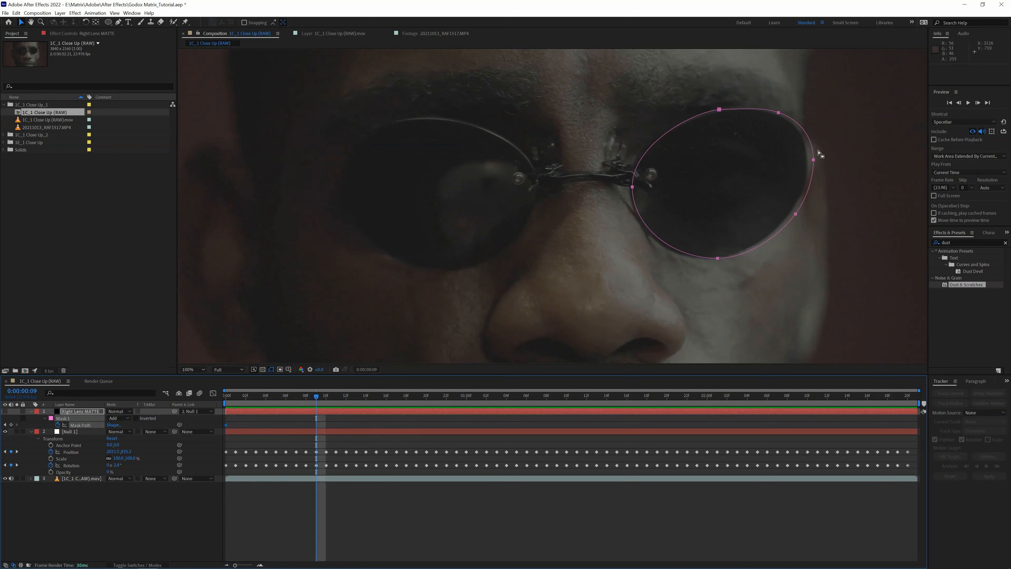
pyautogui.click(816, 123)
pyautogui.moveTo(813, 159); pyautogui.dragTo(808, 158)
pyautogui.moveTo(794, 215); pyautogui.dragTo(789, 214)
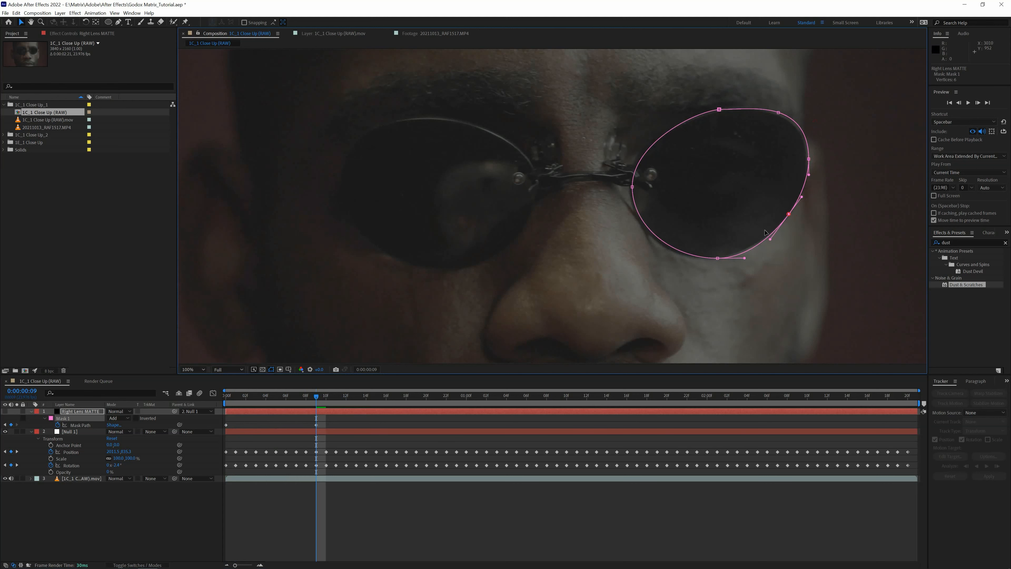
pyautogui.moveTo(717, 258); pyautogui.dragTo(708, 258)
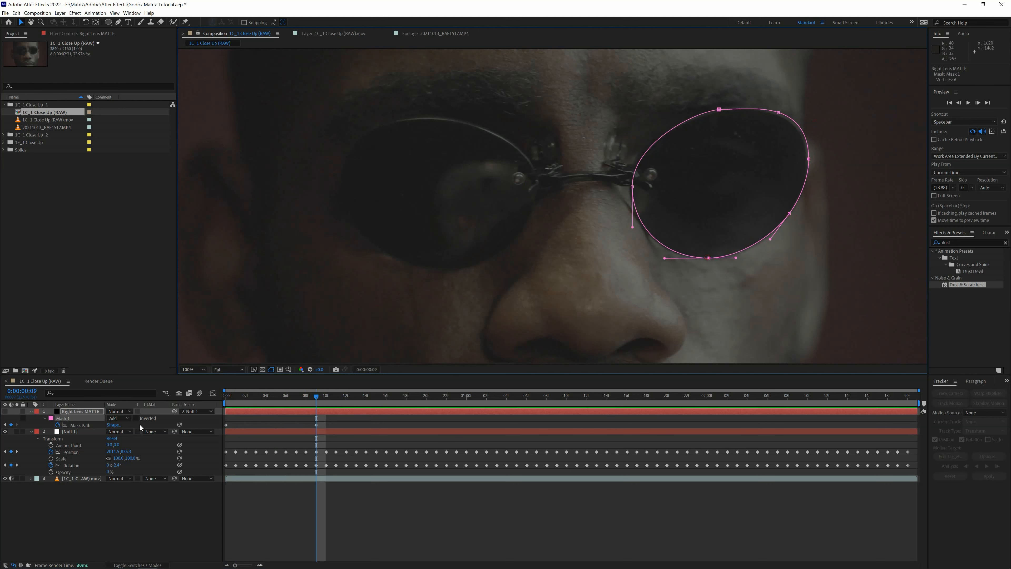
pyautogui.moveTo(718, 110); pyautogui.dragTo(716, 110)
pyautogui.moveTo(778, 113); pyautogui.dragTo(772, 112)
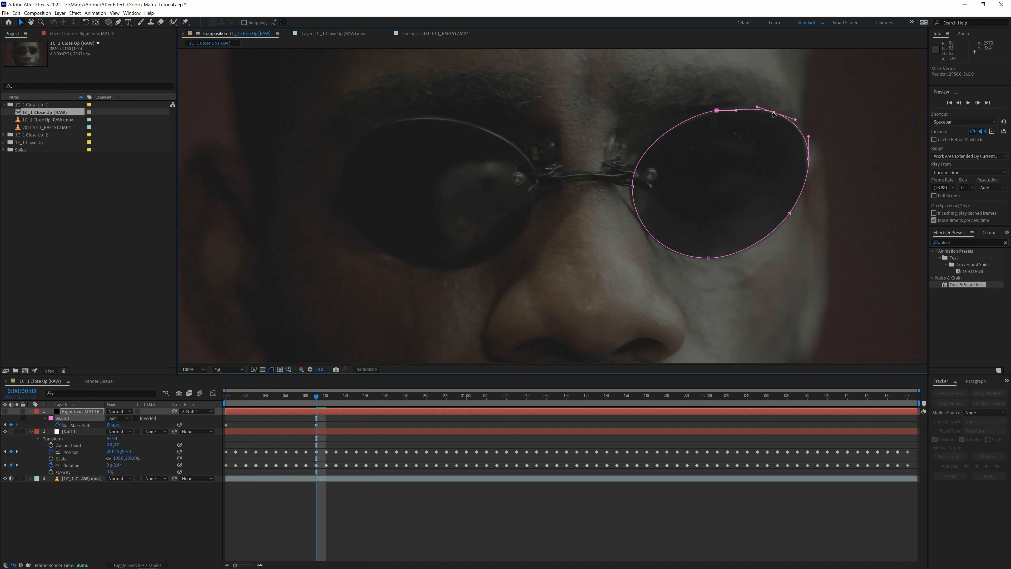
pyautogui.moveTo(808, 159); pyautogui.dragTo(806, 159)
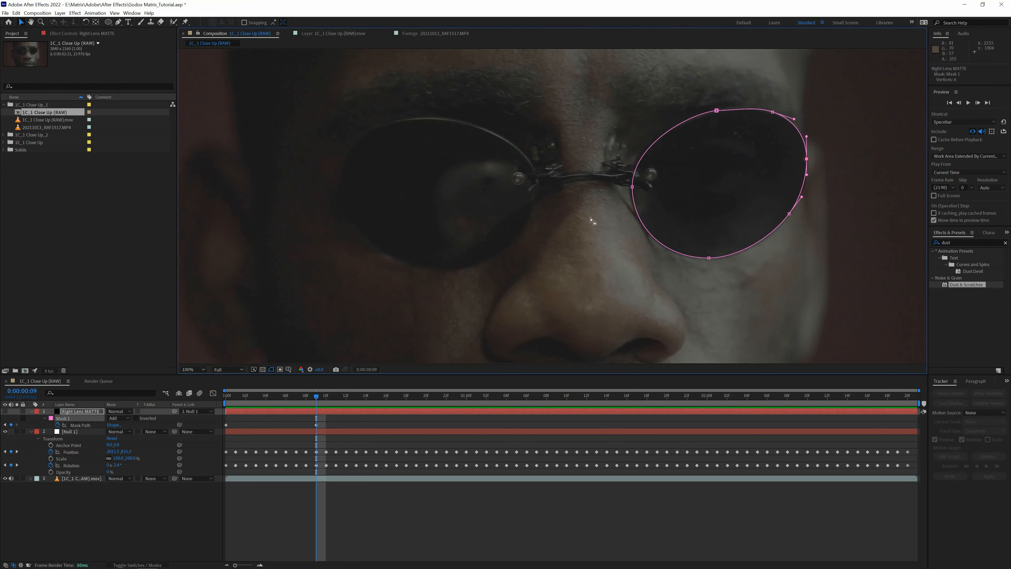
pyautogui.moveTo(632, 187); pyautogui.dragTo(629, 186)
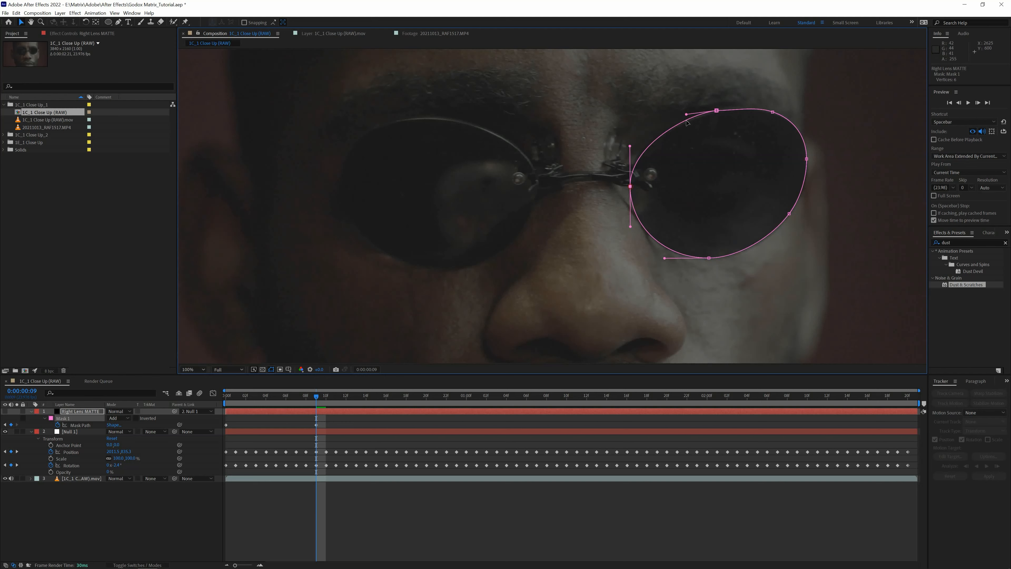
pyautogui.moveTo(686, 115); pyautogui.dragTo(683, 115)
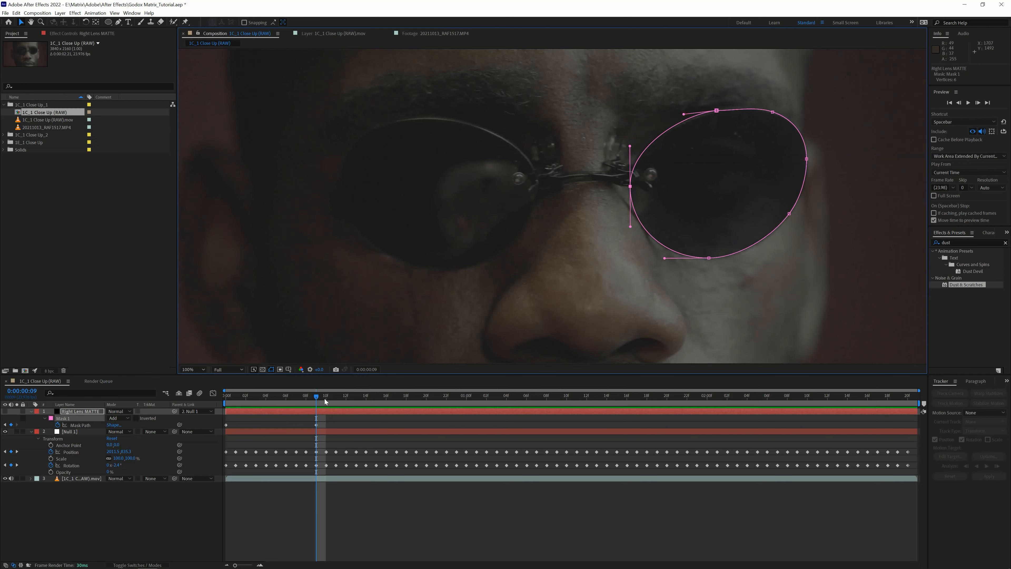
# Step: Refit the lens mask to the right lens at 0:00:00:18, and hide the Right Lens MATTE layer
pyautogui.moveTo(328, 395); pyautogui.dragTo(406, 394)
pyautogui.moveTo(805, 163); pyautogui.dragTo(801, 166)
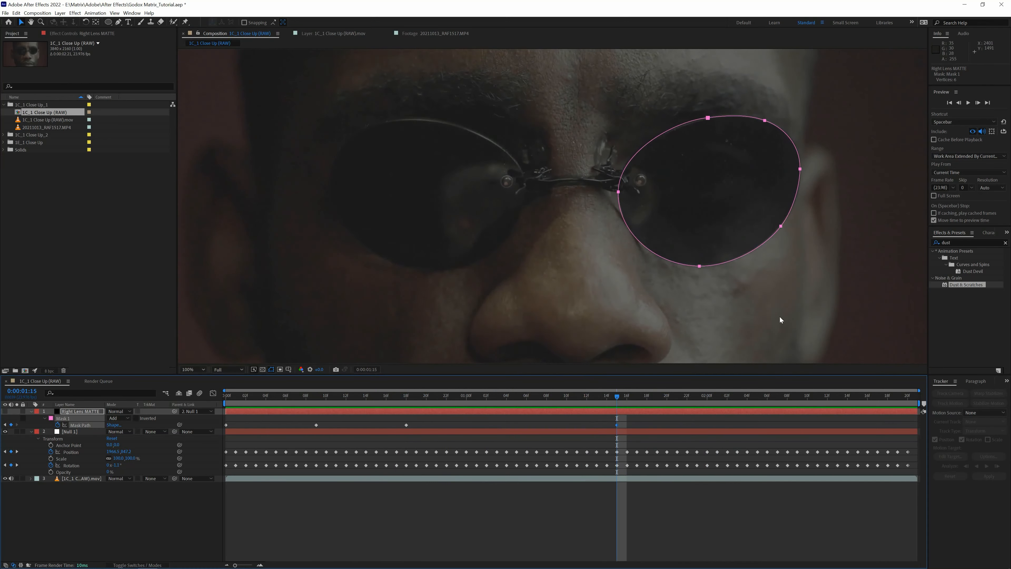
pyautogui.moveTo(595, 400); pyautogui.dragTo(486, 395)
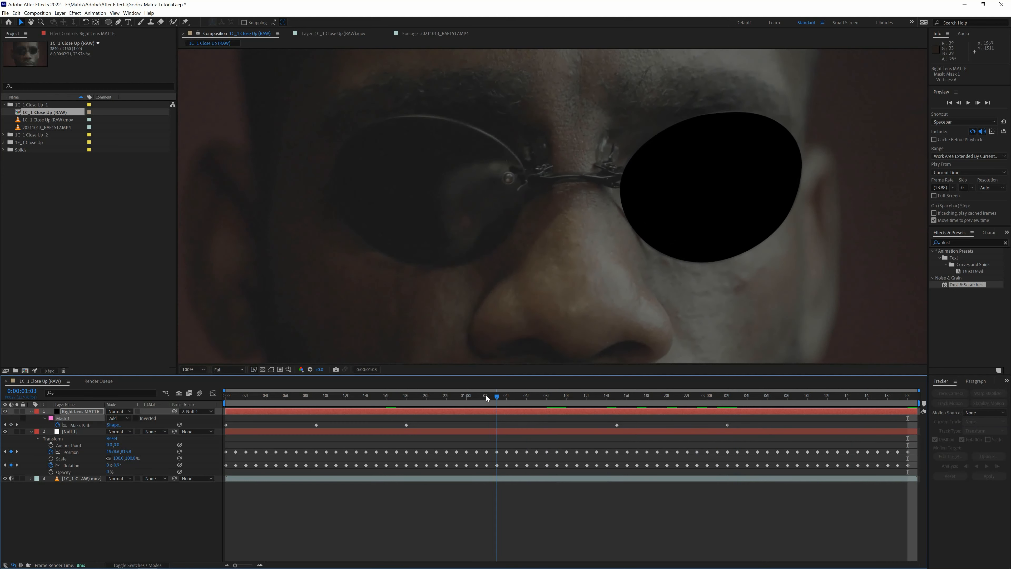
pyautogui.click(5, 412)
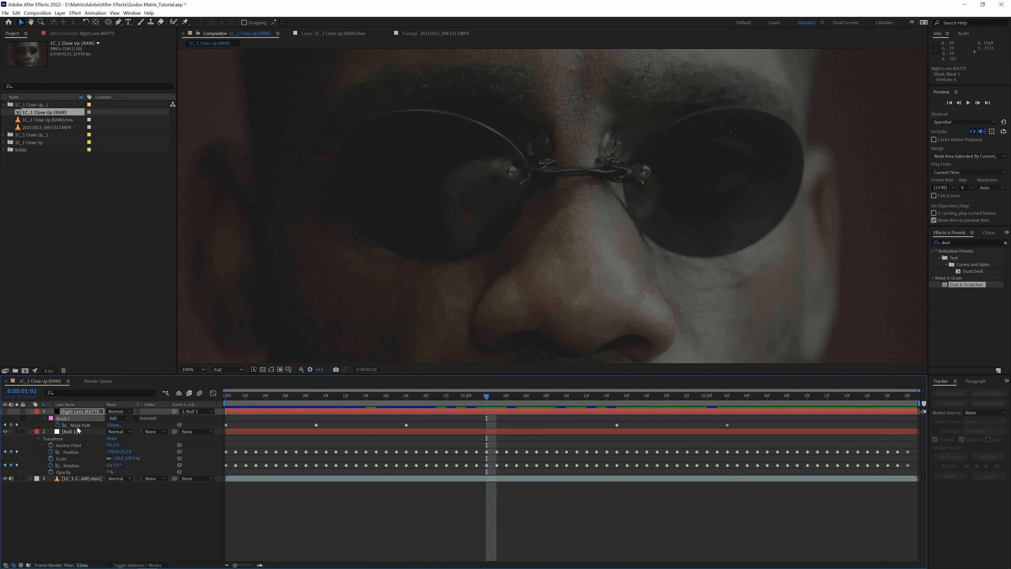
# Step: Draw an elliptical mask on the Right Lens MATTE layer around the small round screw on the right lens at 0:00:01:02
pyautogui.click(79, 413)
pyautogui.click(108, 22)
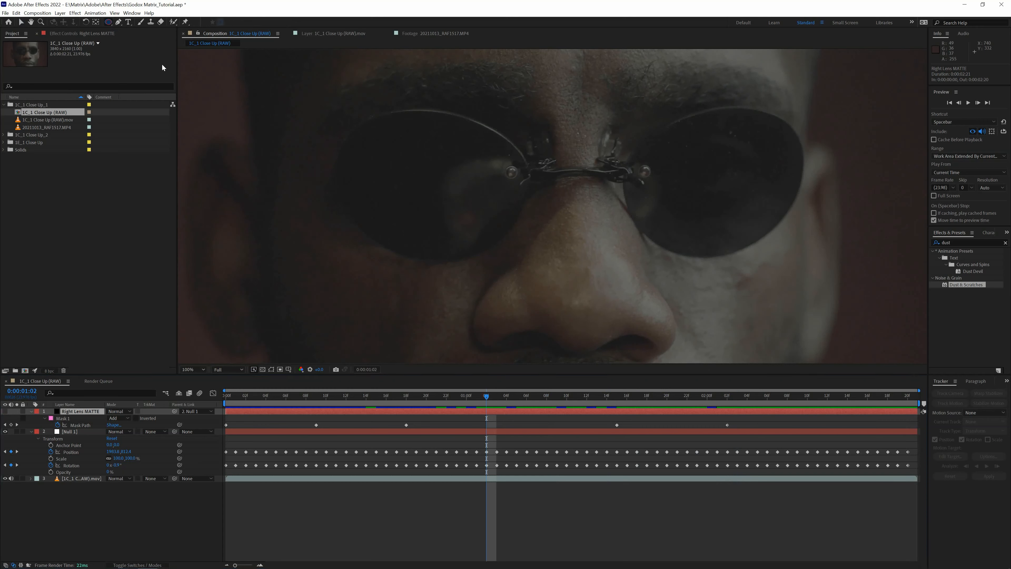
pyautogui.scroll(5, 751, 140)
pyautogui.press('h')
pyautogui.moveTo(751, 140); pyautogui.dragTo(467, 218)
pyautogui.moveTo(425, 170)
pyautogui.mouseDown()
pyautogui.moveTo(481, 253)
pyautogui.moveTo(529, 275)
pyautogui.mouseUp()
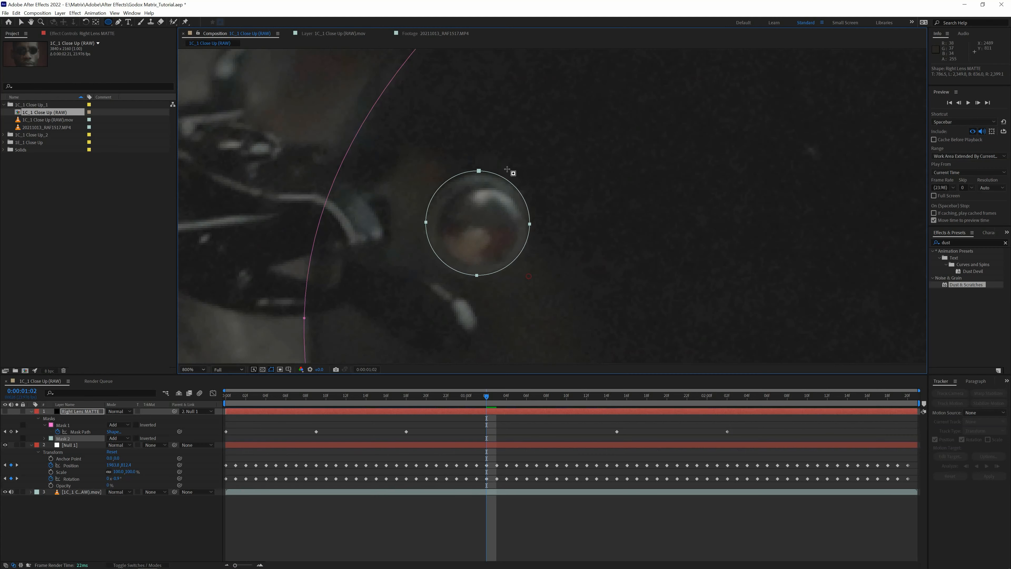
# Step: Adjust the top and left points of the circular mask to fit the screw's edge
pyautogui.press('v')
pyautogui.click(479, 171)
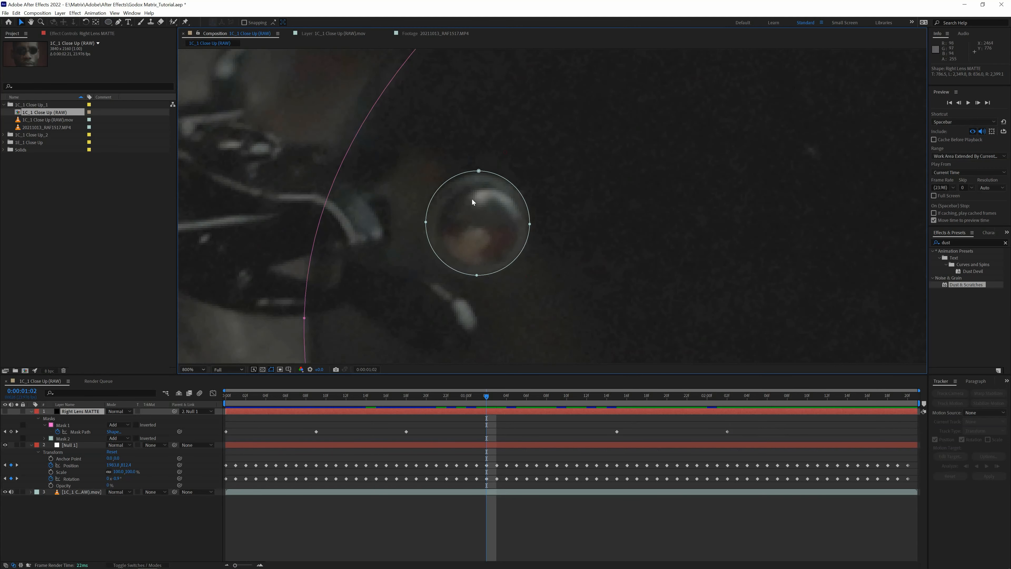
pyautogui.click(478, 171)
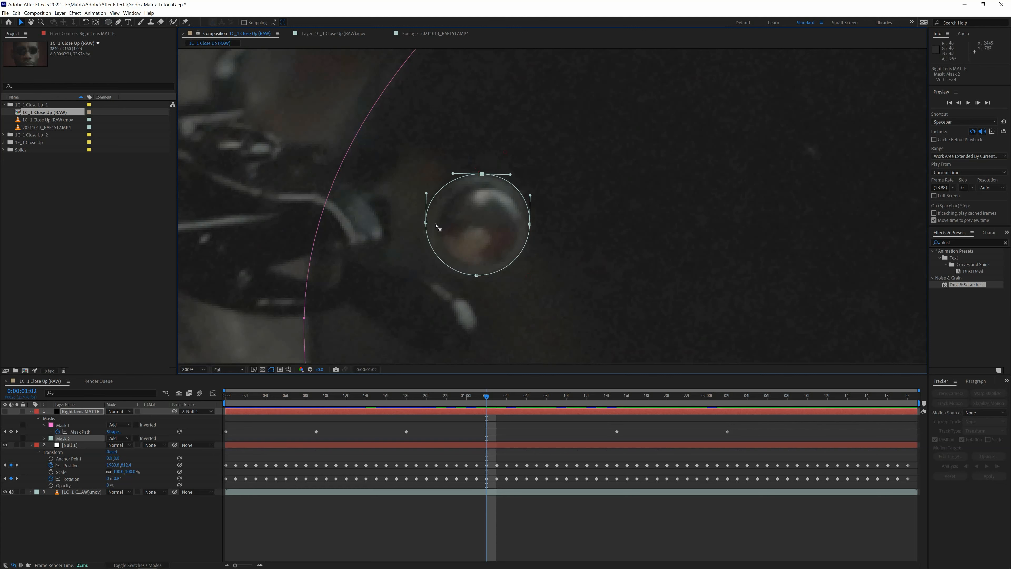
pyautogui.moveTo(427, 225); pyautogui.dragTo(428, 228)
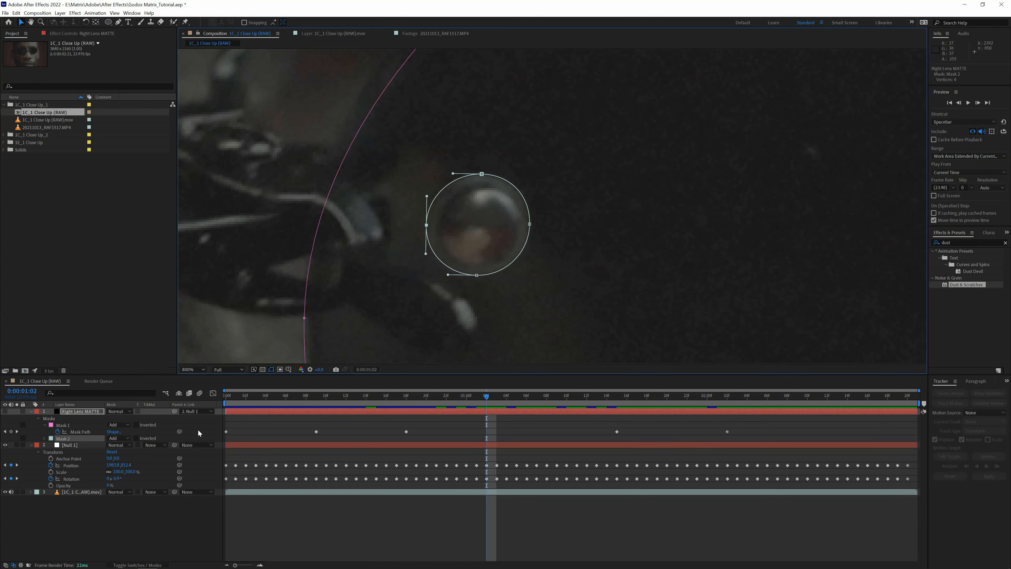
# Step: Set the circular screw mask to Subtract, inspect the cutout with mask outlines hidden, and hide the matte layer
pyautogui.click(119, 437)
pyautogui.click(128, 463)
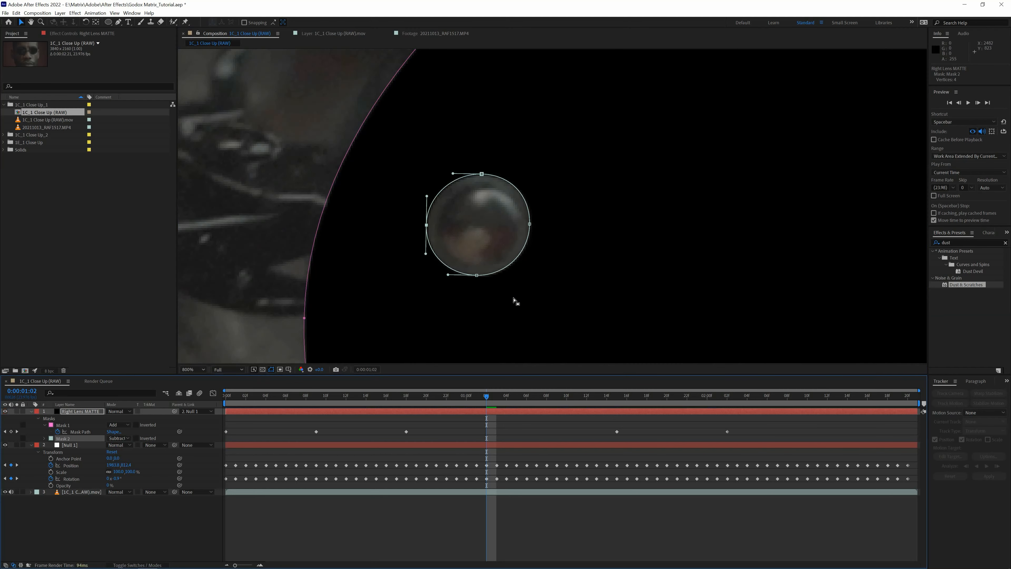
pyautogui.scroll(-6, 514, 297)
pyautogui.moveTo(527, 286); pyautogui.dragTo(546, 259)
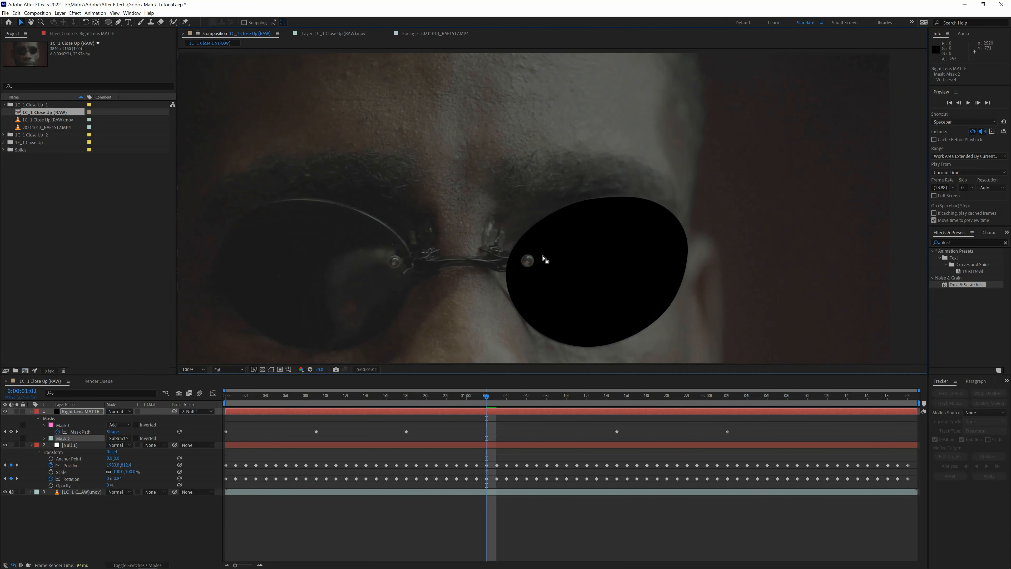
pyautogui.hotkey('ctrl', 'shift', 'h')
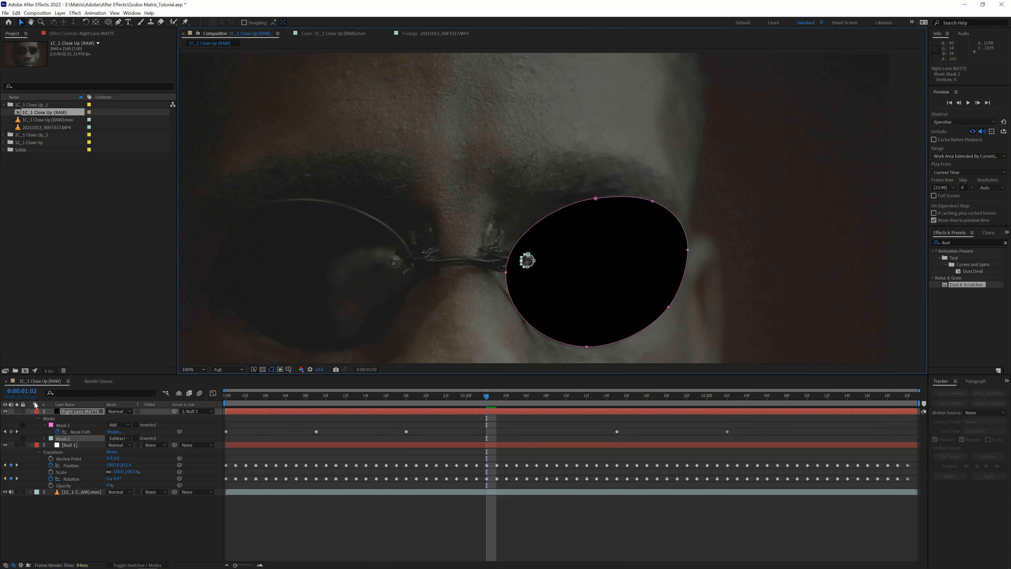
pyautogui.click(5, 412)
# Step: Start keyframing the circular mask's path at the first frame and move the mask onto the screw
pyautogui.scroll(4, 525, 197)
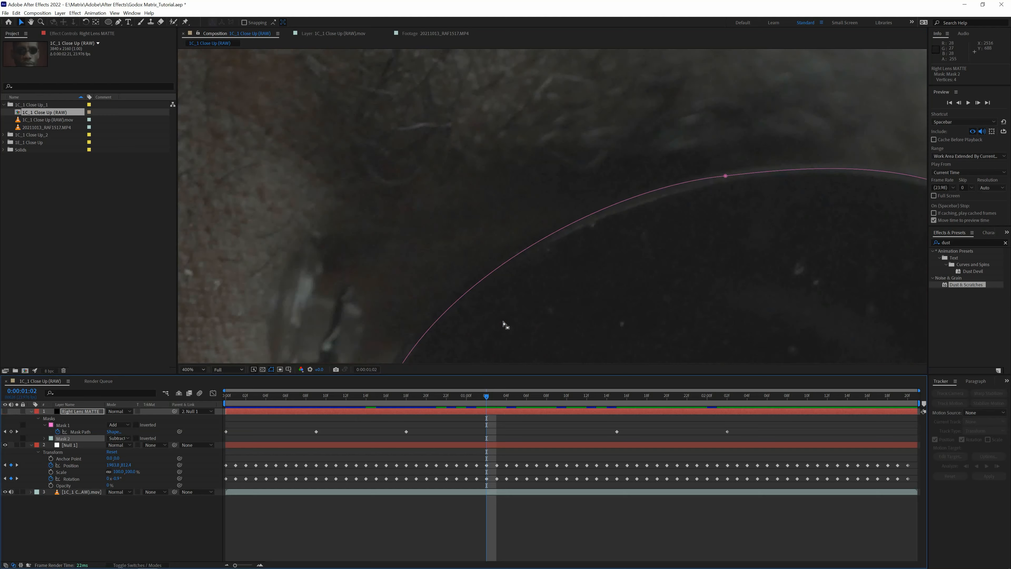
pyautogui.moveTo(585, 133); pyautogui.dragTo(575, 208)
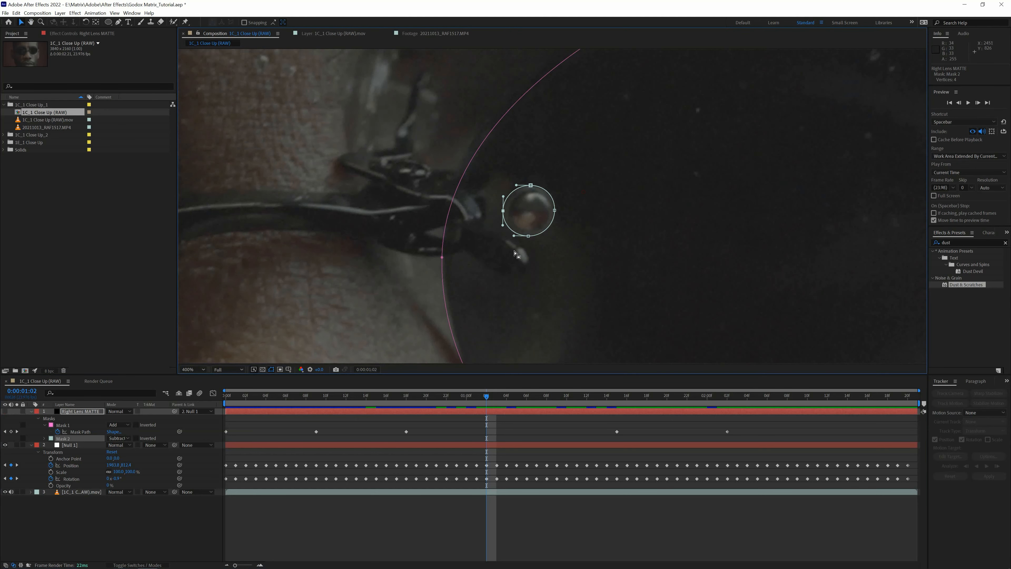
pyautogui.moveTo(235, 399); pyautogui.dragTo(227, 399)
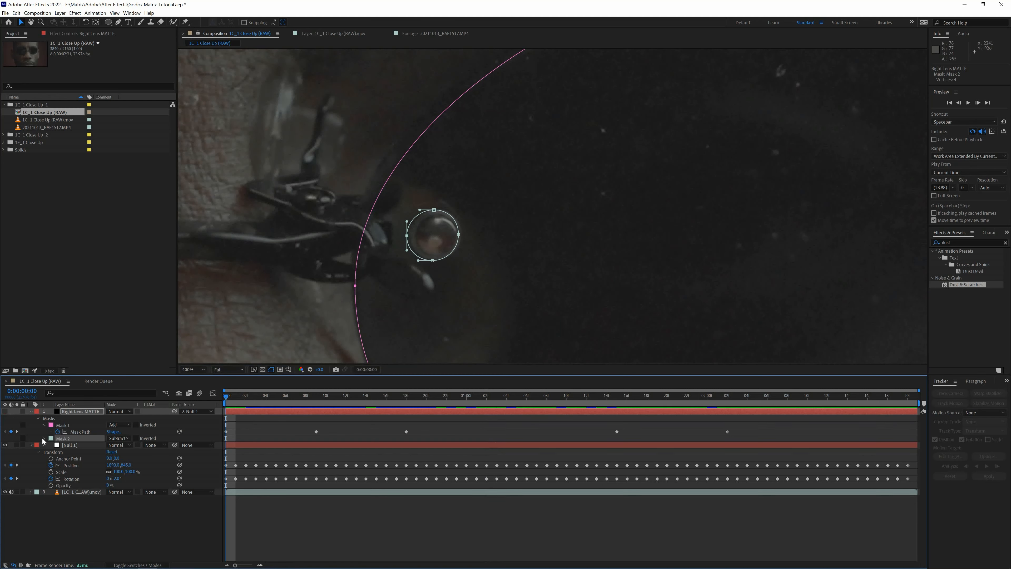
pyautogui.press('m')
pyautogui.press('m')
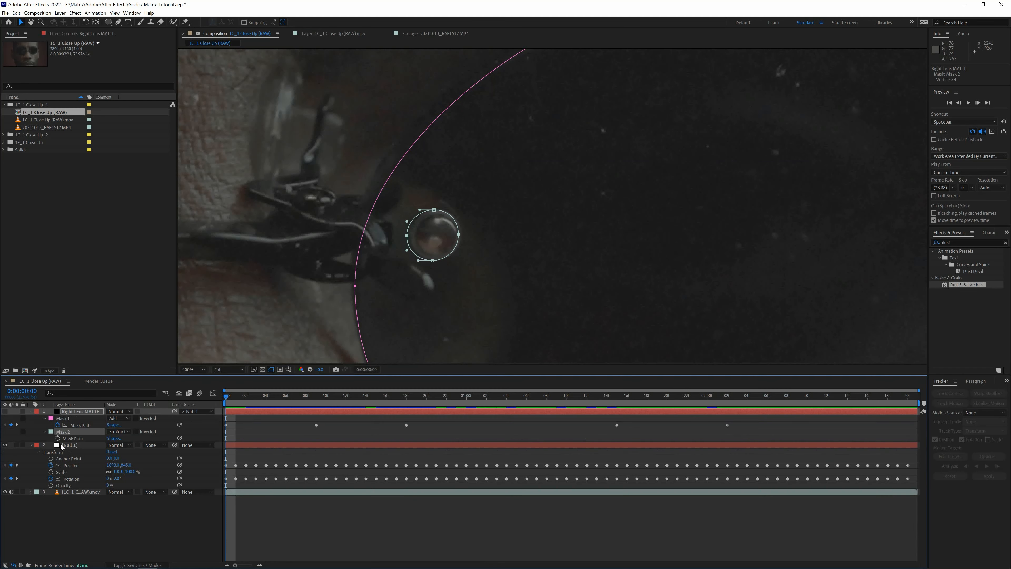
pyautogui.click(57, 438)
pyautogui.moveTo(434, 209); pyautogui.dragTo(437, 212)
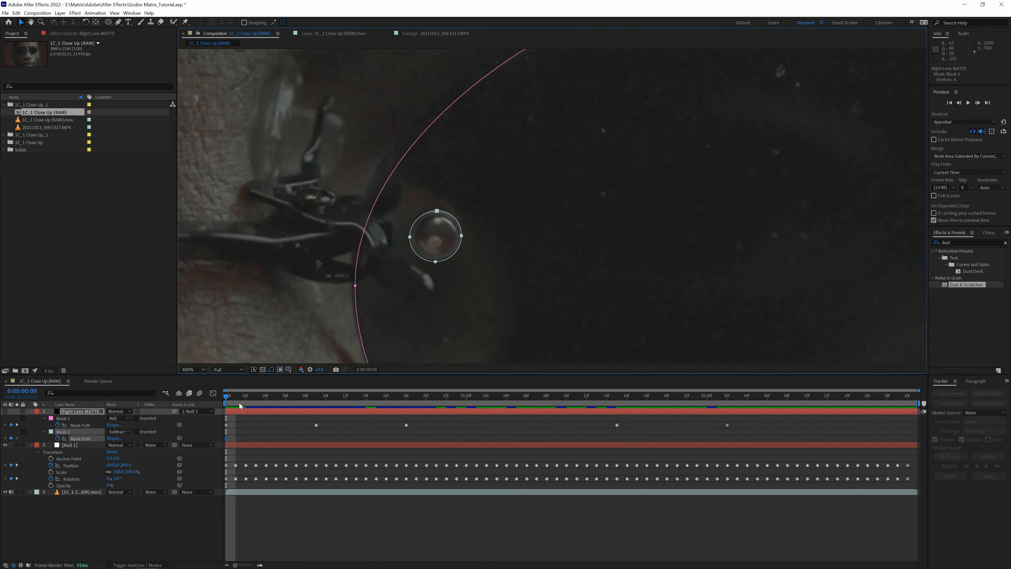
# Step: Realign the circular mask with the screw at 0:00:00:11 and 0:00:00:18, and check the alignment through the clip
pyautogui.moveTo(228, 400); pyautogui.dragTo(336, 399)
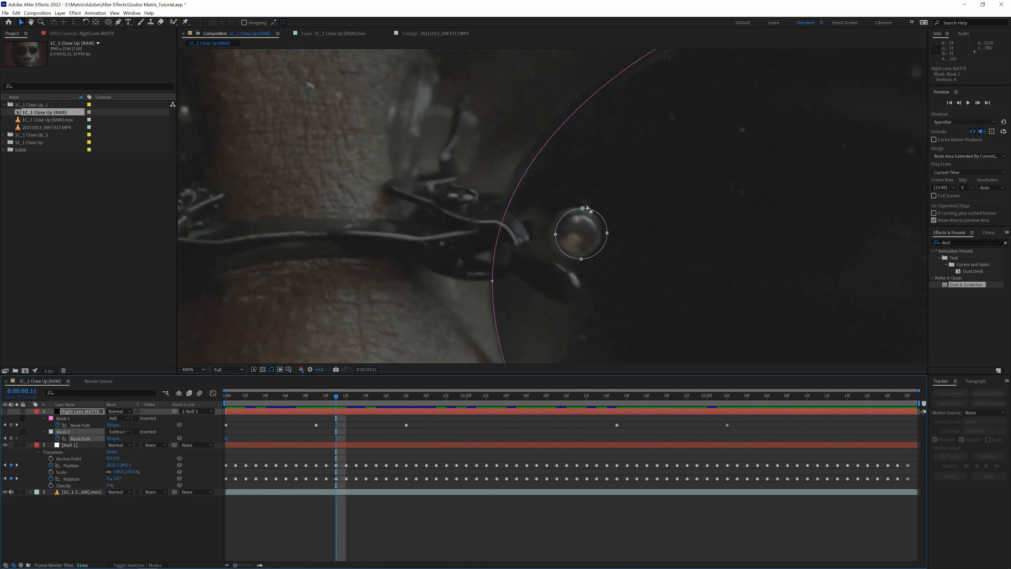
pyautogui.moveTo(582, 210); pyautogui.dragTo(577, 211)
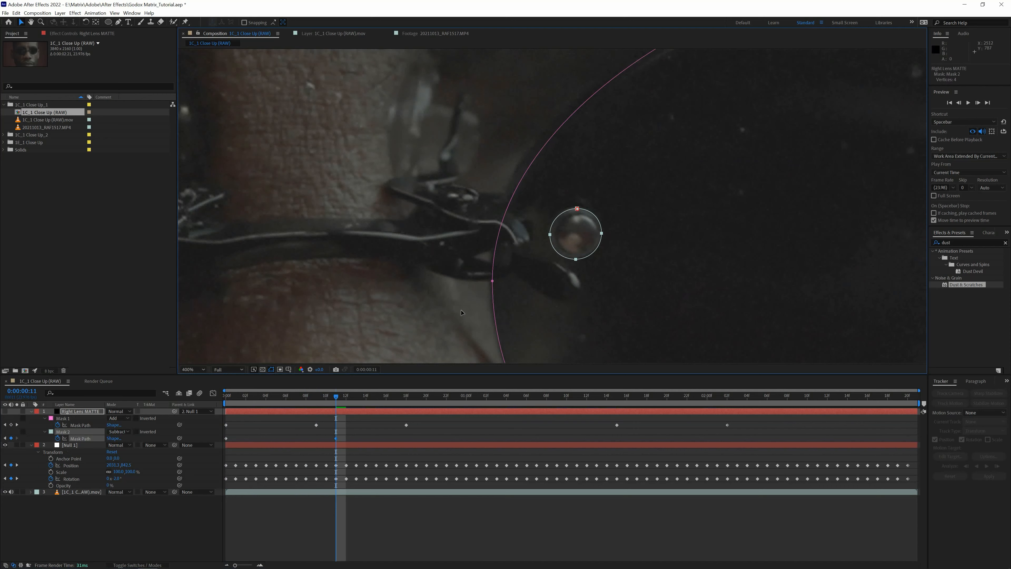
pyautogui.moveTo(334, 400); pyautogui.dragTo(408, 396)
pyautogui.moveTo(546, 197); pyautogui.dragTo(549, 197)
pyautogui.moveTo(408, 397); pyautogui.dragTo(857, 405)
# Step: Return to the first frame, choose the Pen tool and raise the preview exposure to reveal the metal hinge details
pyautogui.press('Home')
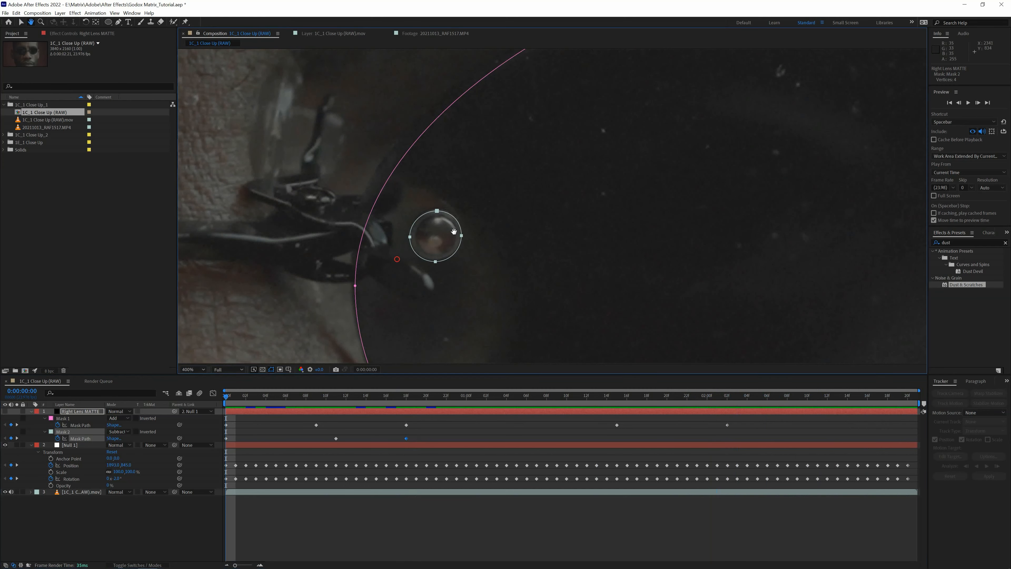
pyautogui.press('v')
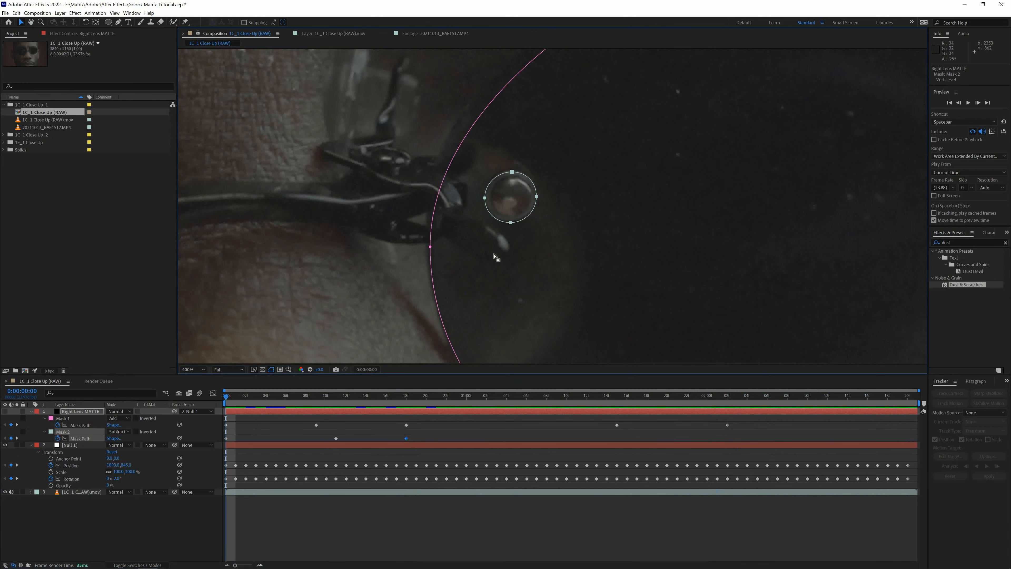
pyautogui.click(118, 23)
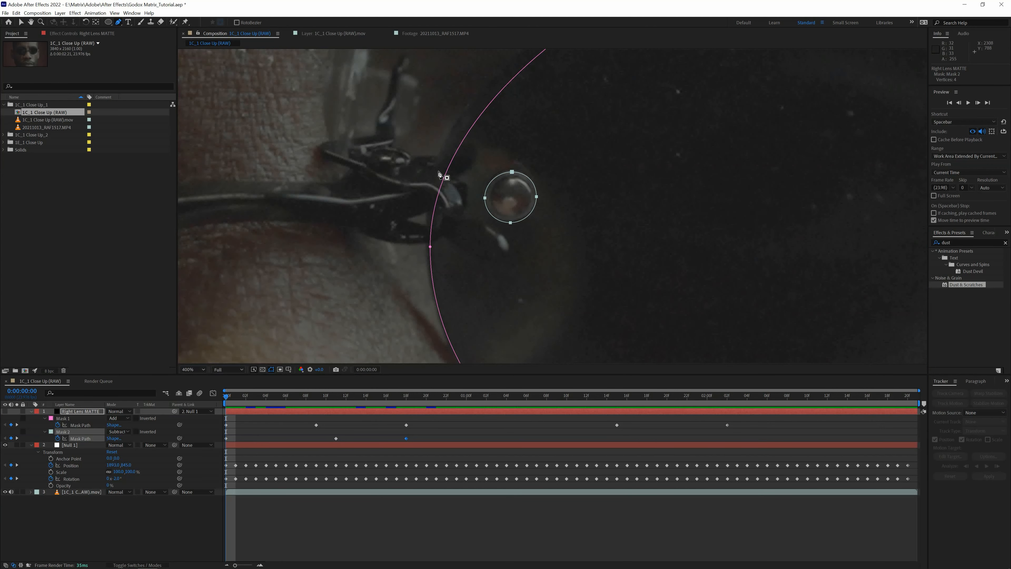
pyautogui.moveTo(321, 372); pyautogui.dragTo(451, 173)
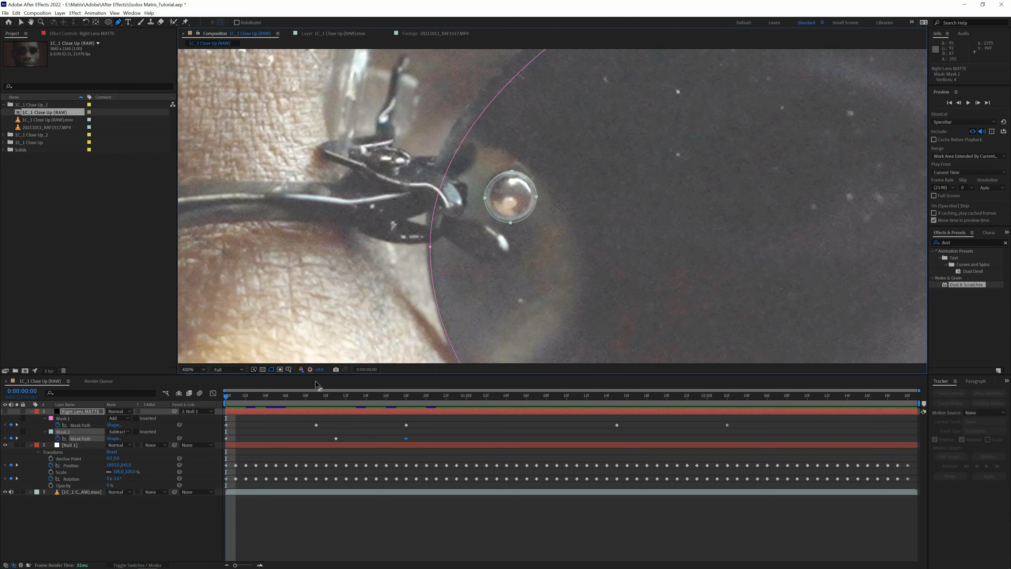
pyautogui.click(508, 279)
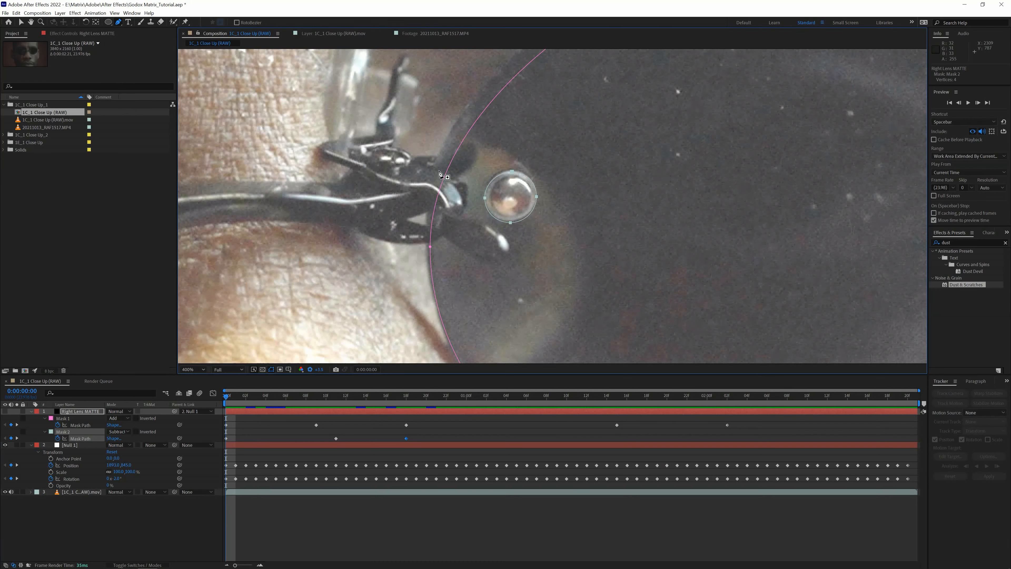
# Step: Trace a Pen mask around the part of the metal hinge that overlaps the right lens
pyautogui.click(436, 172)
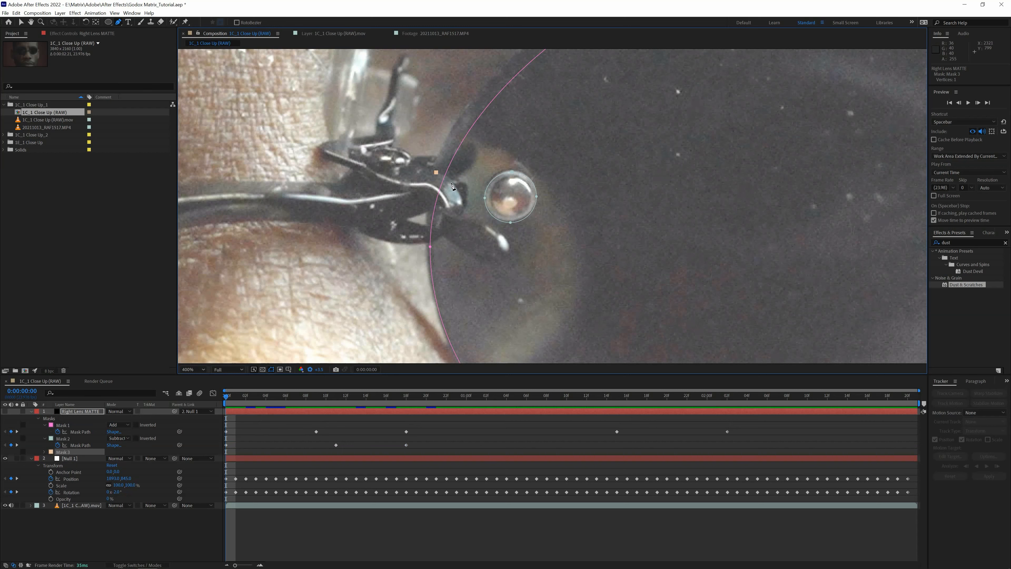
pyautogui.click(452, 182)
pyautogui.moveTo(465, 182); pyautogui.dragTo(496, 231)
pyautogui.moveTo(505, 238); pyautogui.dragTo(508, 242)
pyautogui.moveTo(509, 250); pyautogui.dragTo(494, 262)
pyautogui.moveTo(478, 262); pyautogui.dragTo(471, 258)
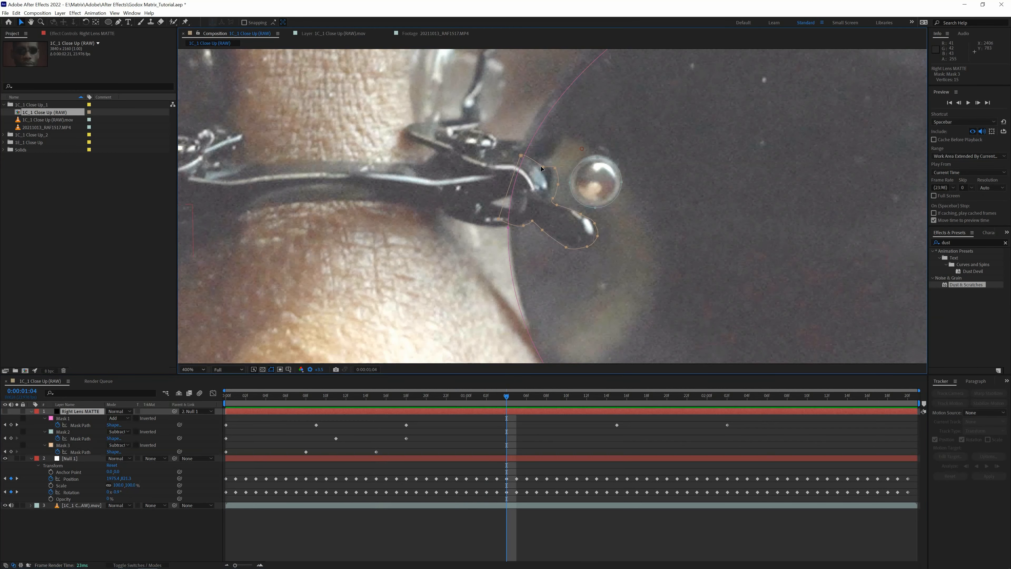
# Step: Reshape the hinge mask at 0:00:01:04, check 0:00:00:15, and refit the mask to the hinge at 0:00:01:20
pyautogui.moveTo(555, 168); pyautogui.dragTo(548, 198)
pyautogui.moveTo(506, 396); pyautogui.dragTo(376, 396)
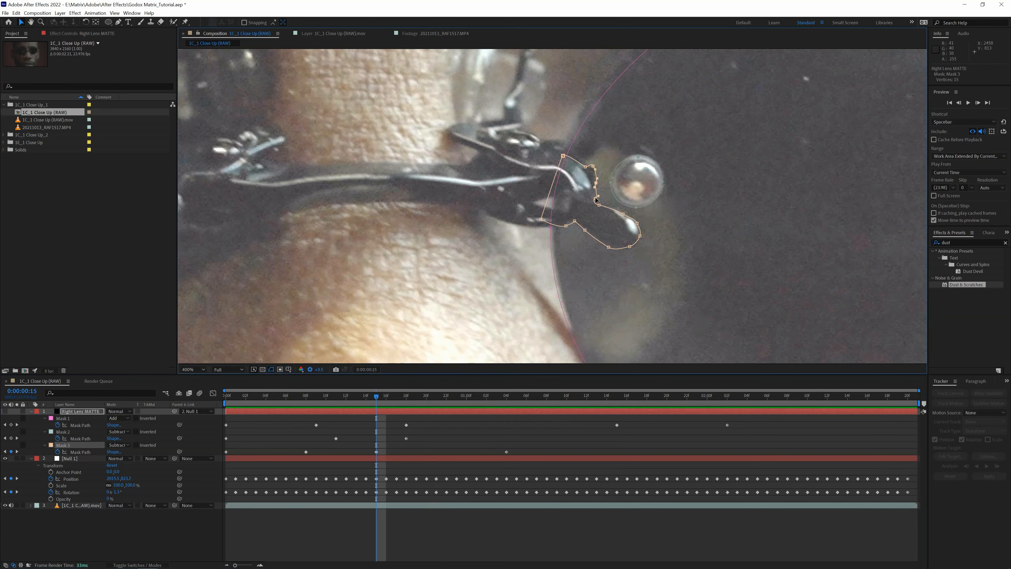
pyautogui.click(666, 396)
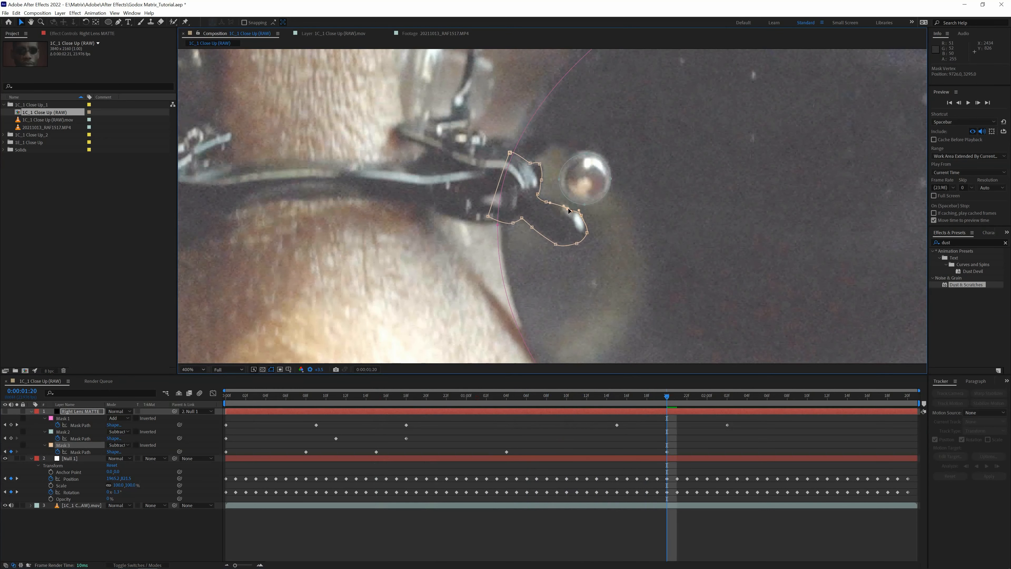
pyautogui.moveTo(588, 231); pyautogui.dragTo(679, 264)
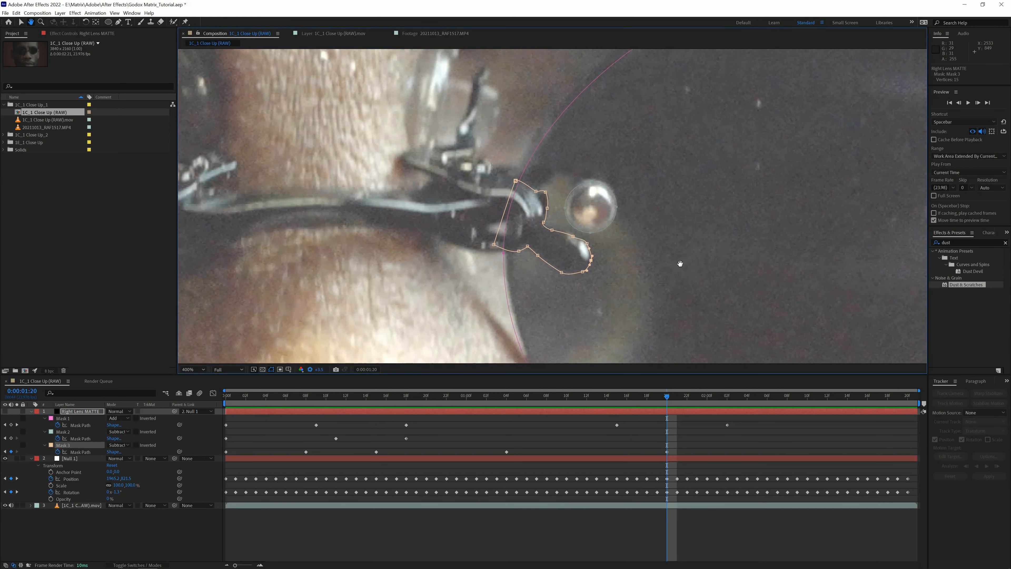
pyautogui.press('v')
pyautogui.moveTo(739, 207); pyautogui.dragTo(549, 146)
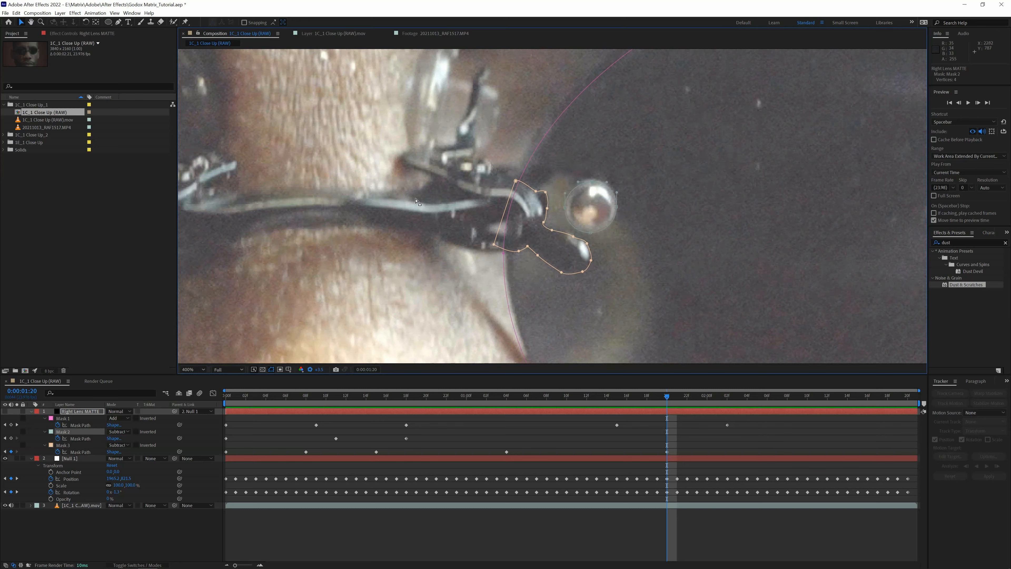
# Step: Realign the hinge mask up to 0:00:02:11 and check its fit through to the last frame
pyautogui.press('h')
pyautogui.moveTo(395, 192)
pyautogui.mouseDown()
pyautogui.moveTo(475, 194)
pyautogui.moveTo(285, 222)
pyautogui.moveTo(452, 182)
pyautogui.moveTo(409, 177)
pyautogui.mouseUp()
pyautogui.press('v')
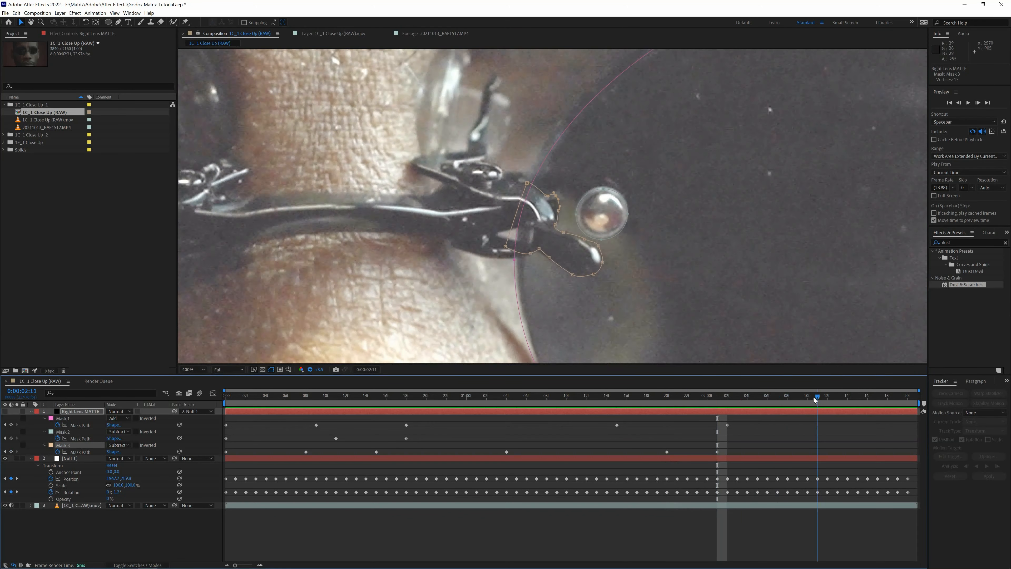
pyautogui.moveTo(817, 397); pyautogui.dragTo(913, 404)
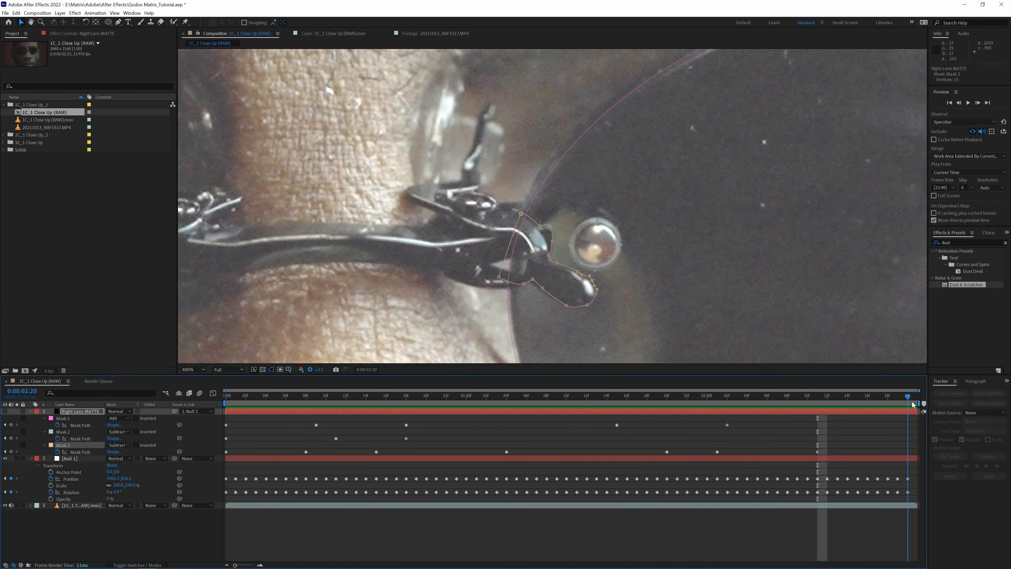
pyautogui.scroll(-4, 548, 241)
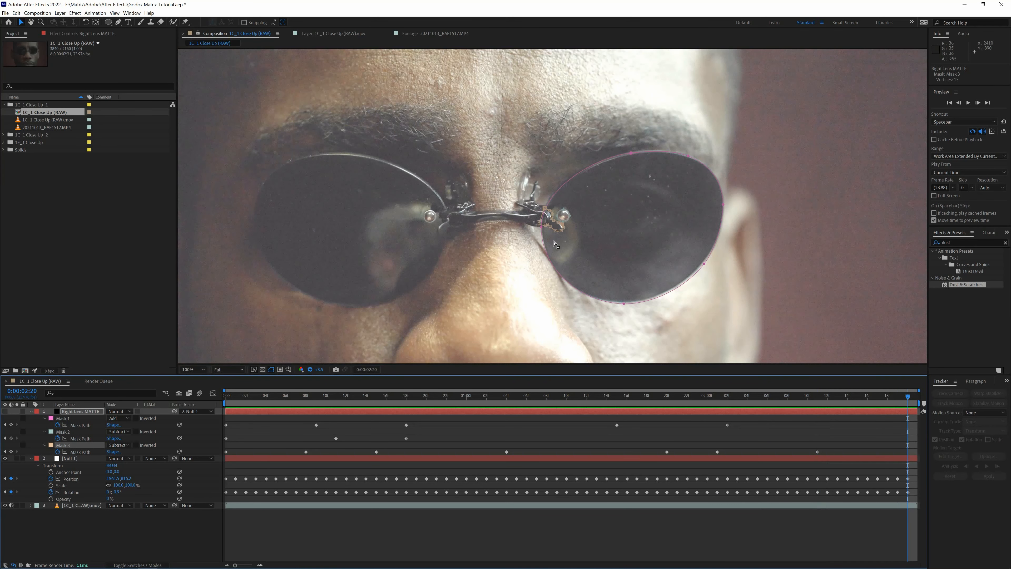
# Step: Make the Right Lens MATTE layer visible and set the feather of its lens mask, Mask 1, to 10 pixels
pyautogui.click(81, 529)
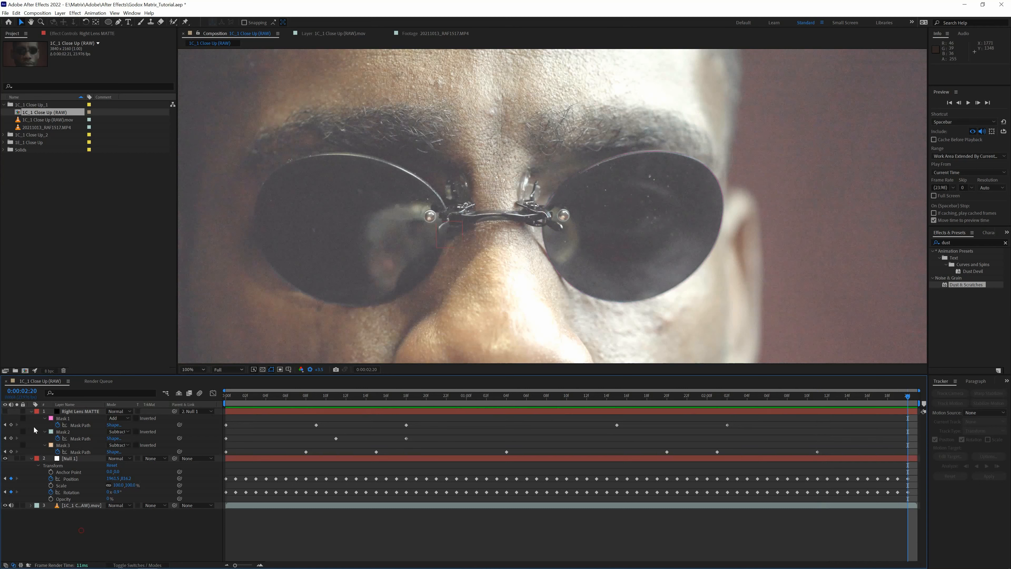
pyautogui.click(4, 412)
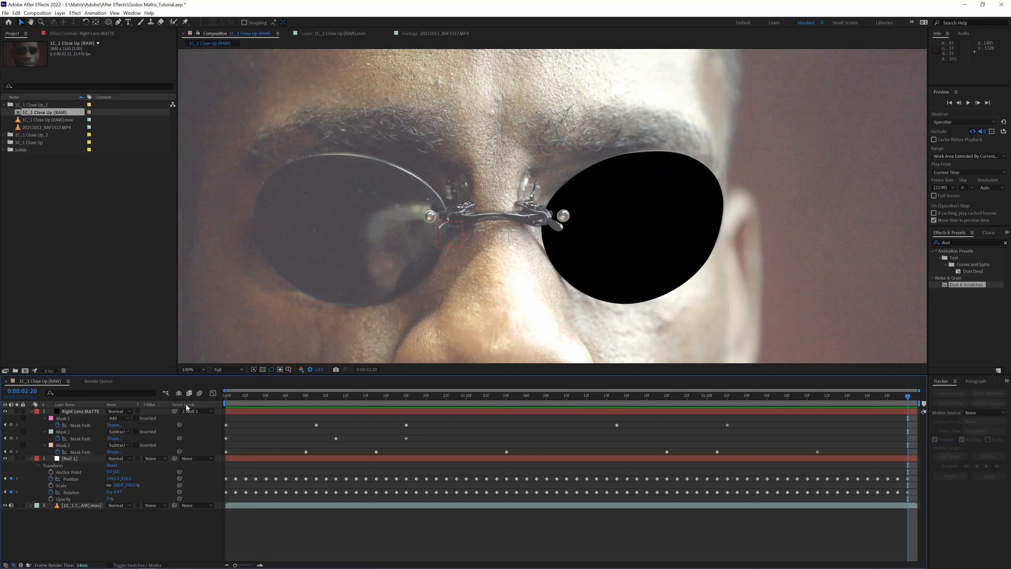
pyautogui.click(77, 414)
pyautogui.press('f')
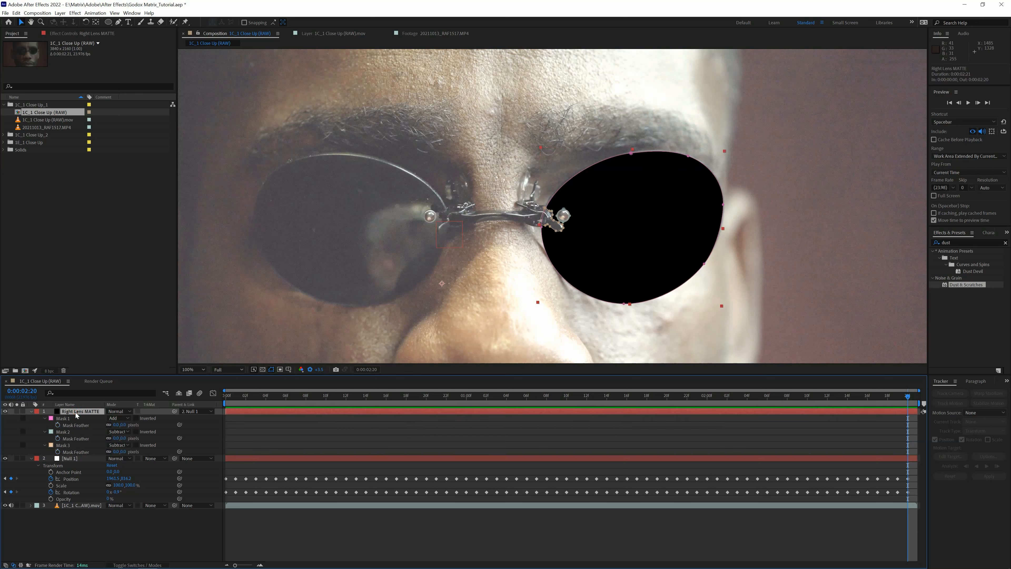
pyautogui.click(116, 425)
pyautogui.write('10')
pyautogui.press('Return')
# Step: Set the feather of the subtractive screw and hinge masks, Mask 2 and Mask 3, to 5 pixels each
pyautogui.click(115, 438)
pyautogui.press('Return')
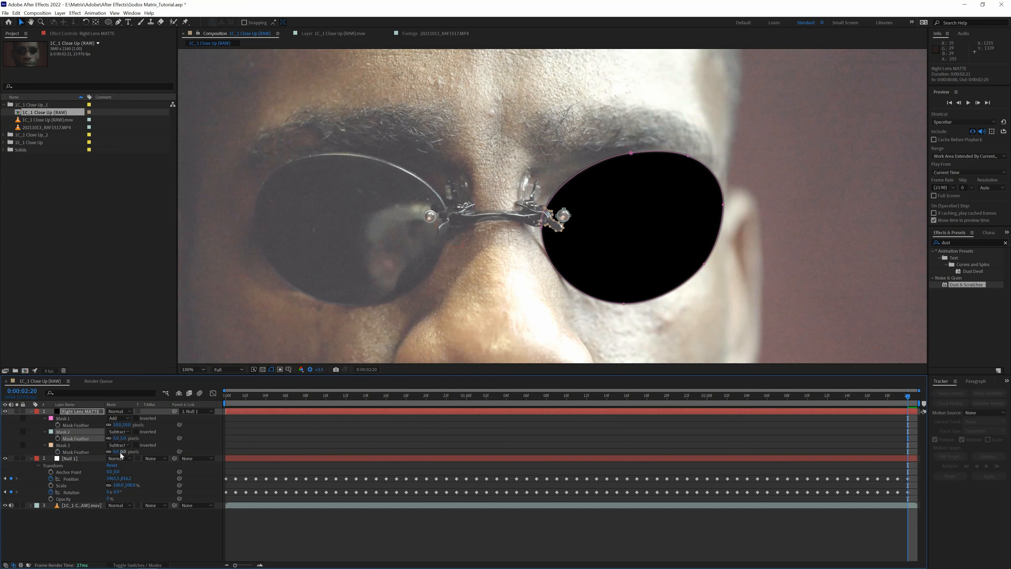
pyautogui.click(117, 451)
pyautogui.write('5')
pyautogui.press('Return')
pyautogui.click(303, 438)
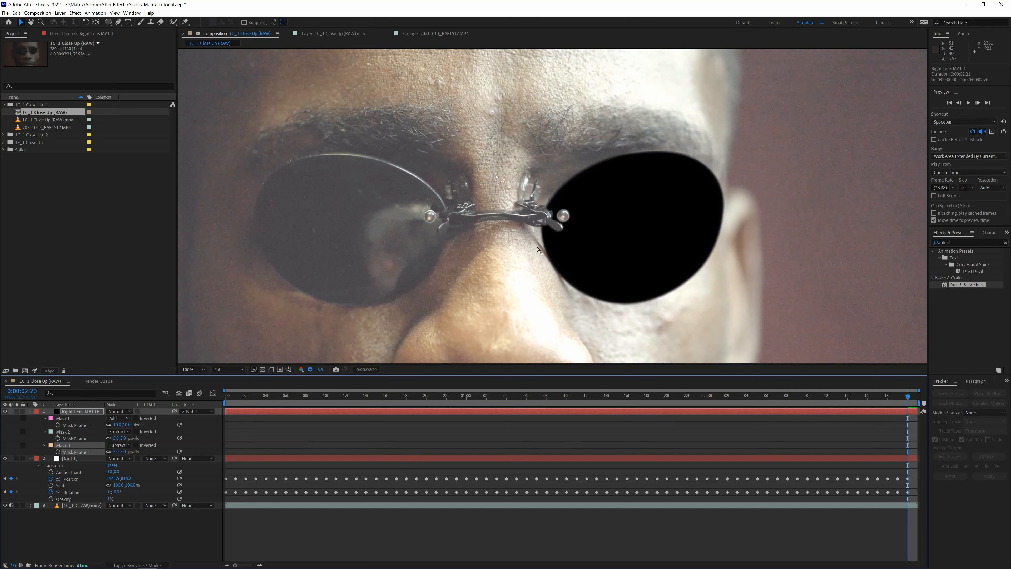
# Step: At the first frame, create a black solid named Left Lens MATTE, hide it and parent it to Null 1
pyautogui.press('Home')
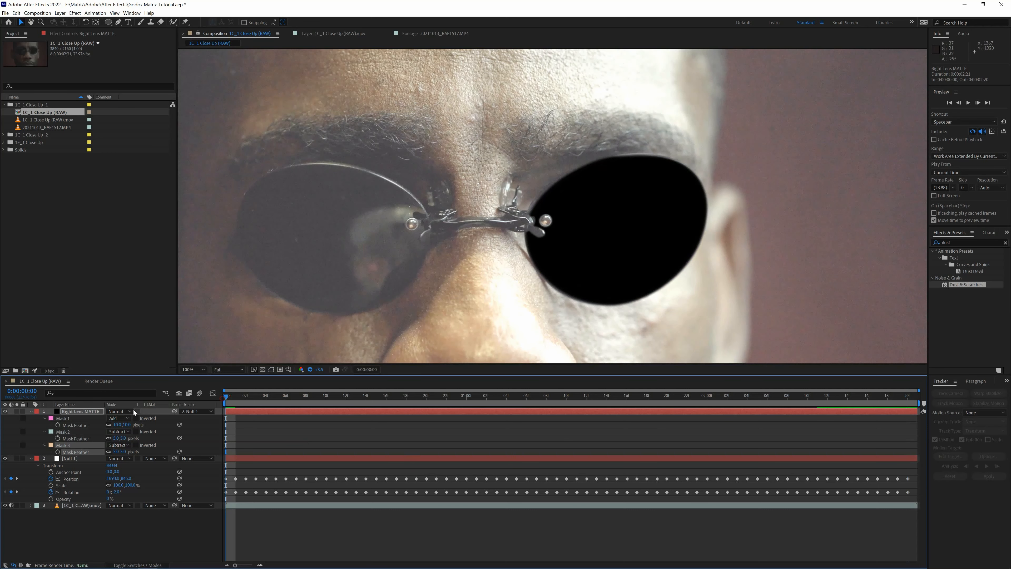
pyautogui.click(99, 413)
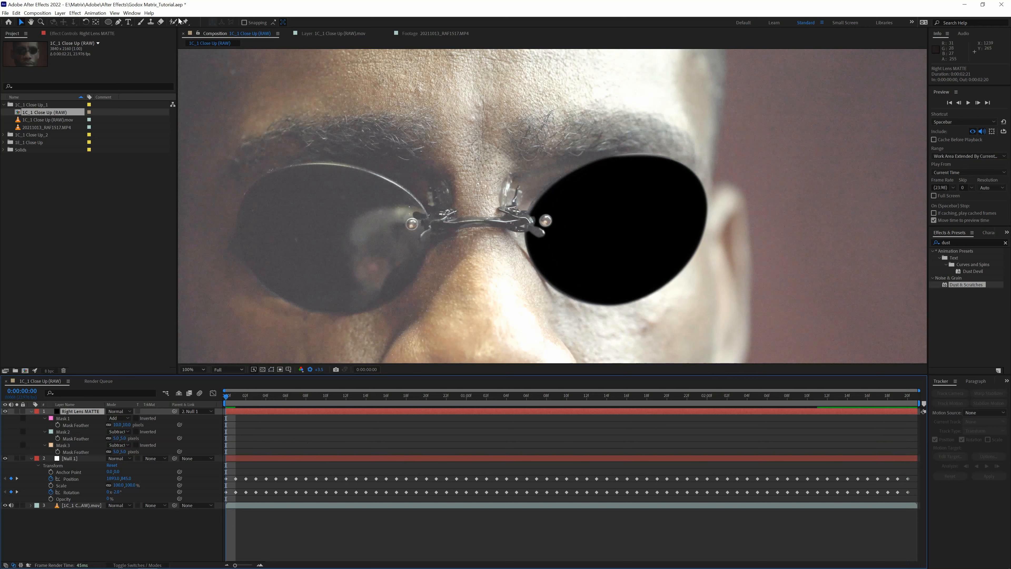
pyautogui.hotkey('ctrl', 'y')
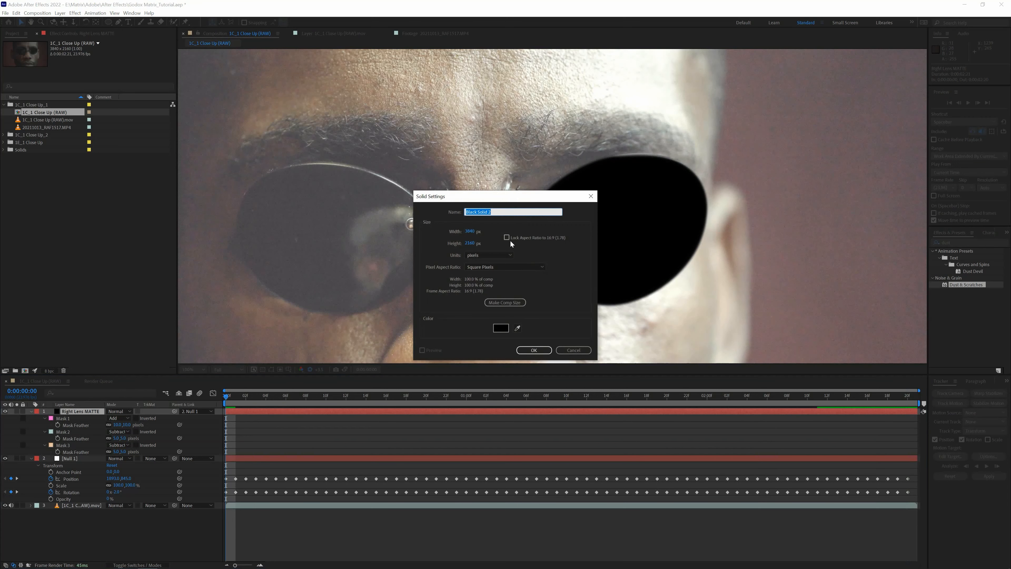
pyautogui.write('Left Lens MATTE')
pyautogui.press('Return')
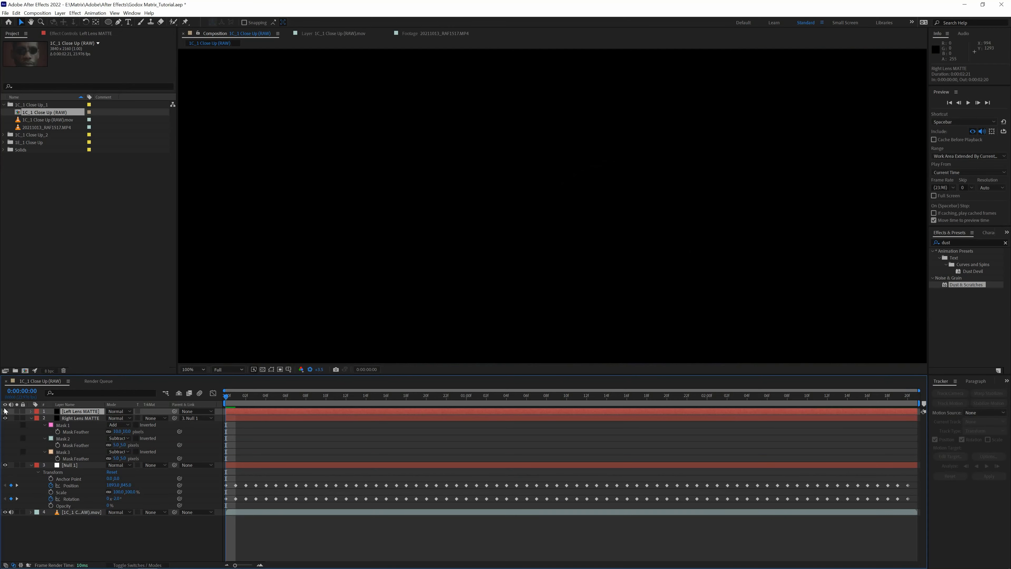
pyautogui.click(5, 411)
pyautogui.moveTo(174, 411); pyautogui.dragTo(85, 464)
# Step: Draw an elliptical mask over the left lens and move its upper and side vertices onto the lens edge
pyautogui.moveTo(325, 225); pyautogui.dragTo(530, 183)
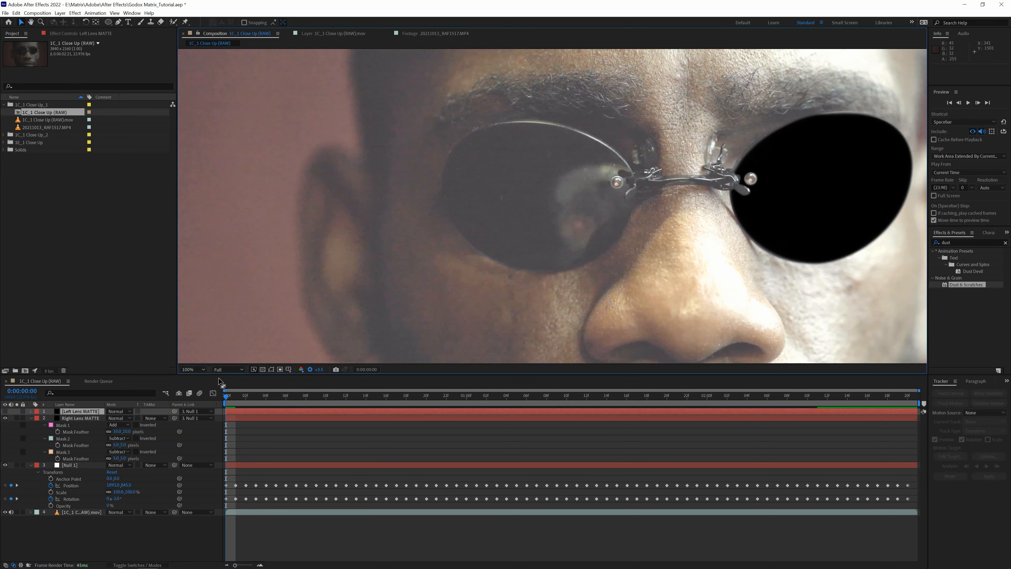
pyautogui.click(108, 22)
pyautogui.moveTo(445, 120); pyautogui.dragTo(641, 273)
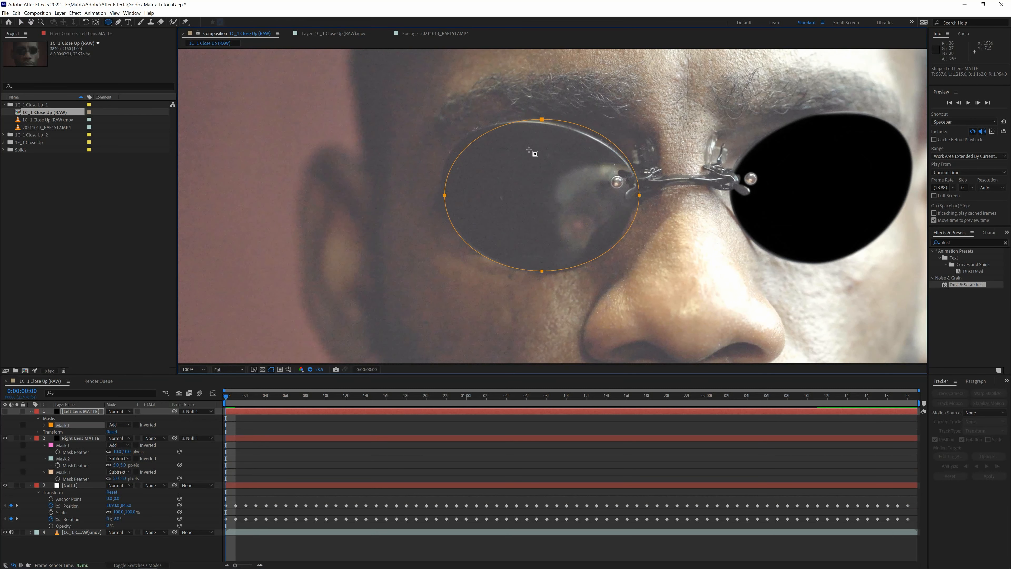
pyautogui.press('v')
pyautogui.click(537, 120)
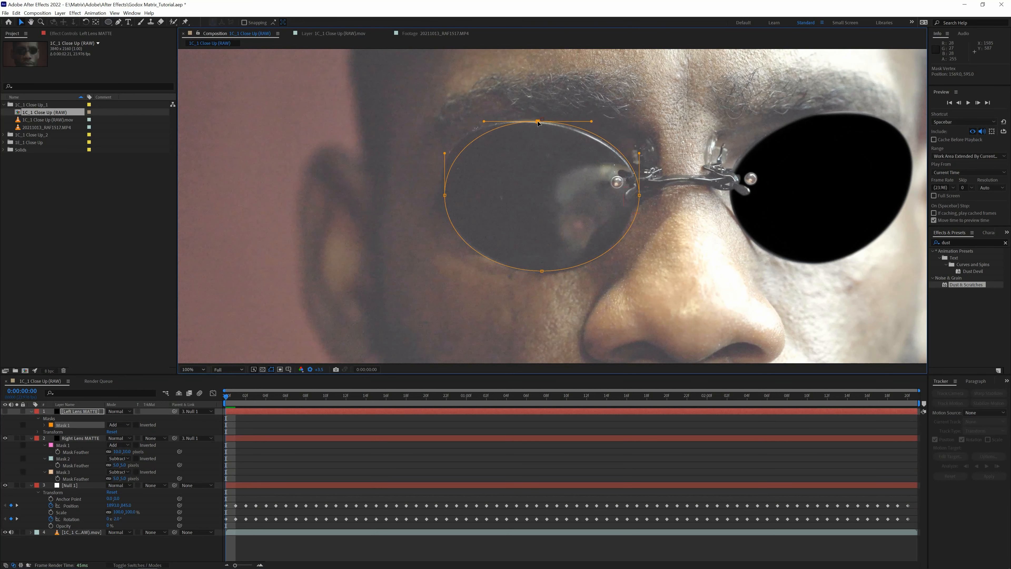
pyautogui.moveTo(444, 195); pyautogui.dragTo(444, 176)
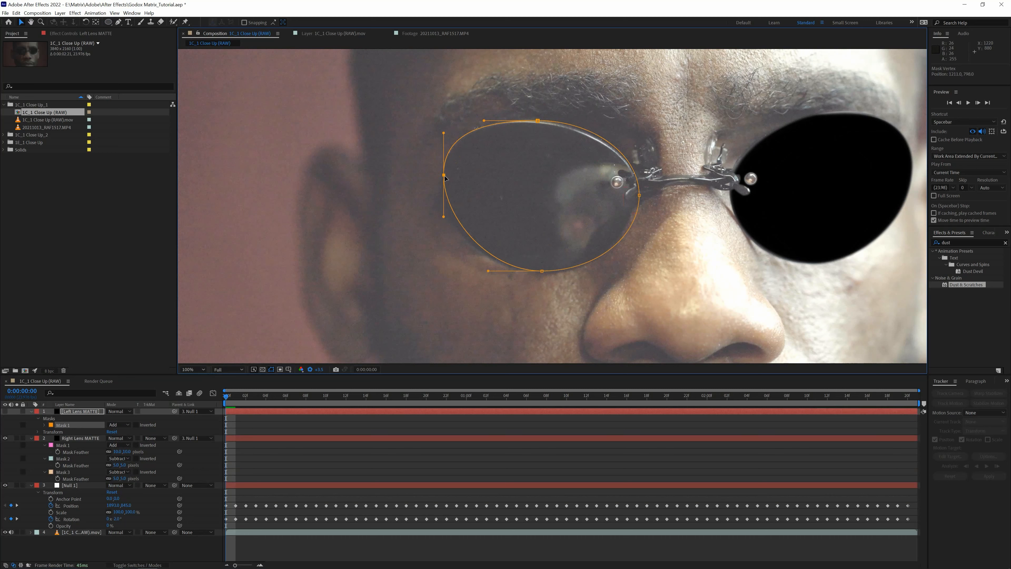
pyautogui.click(638, 195)
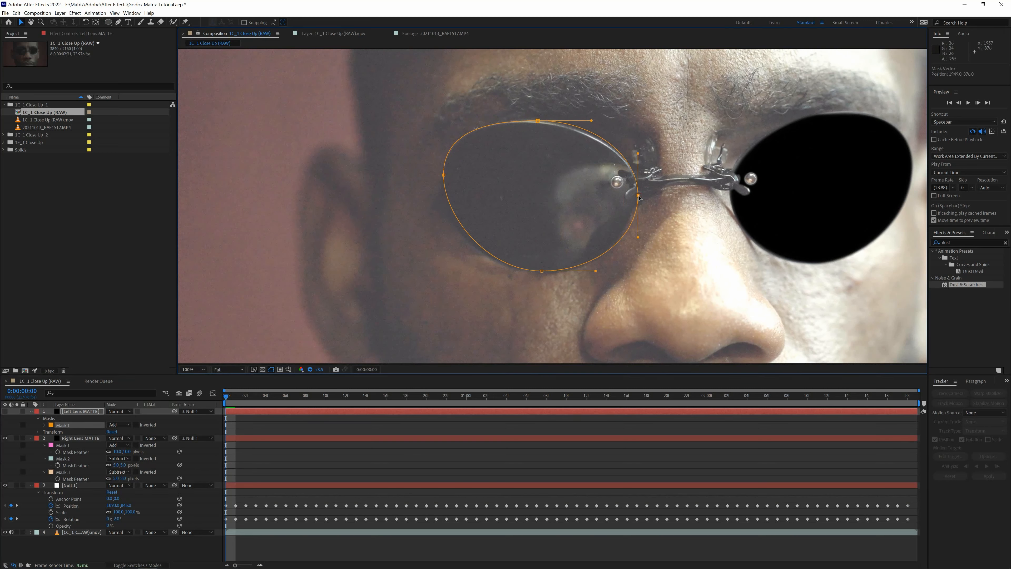
# Step: Add a vertex on the mask's lower outer curve and refine the vertices to match the left lens outline
pyautogui.press('g')
pyautogui.click(470, 236)
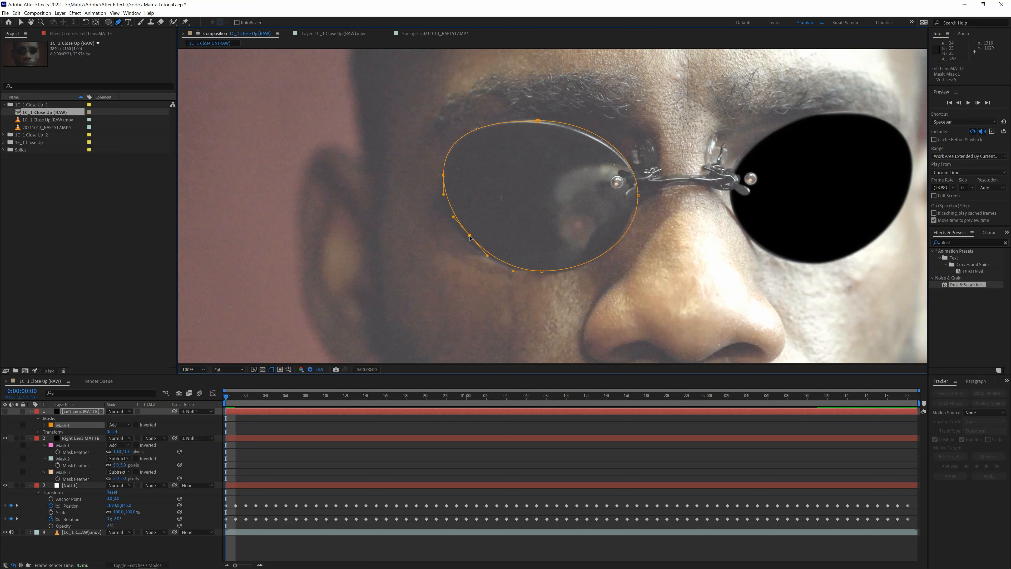
pyautogui.press('v')
pyautogui.moveTo(470, 236); pyautogui.dragTo(464, 239)
pyautogui.moveTo(537, 121); pyautogui.dragTo(589, 125)
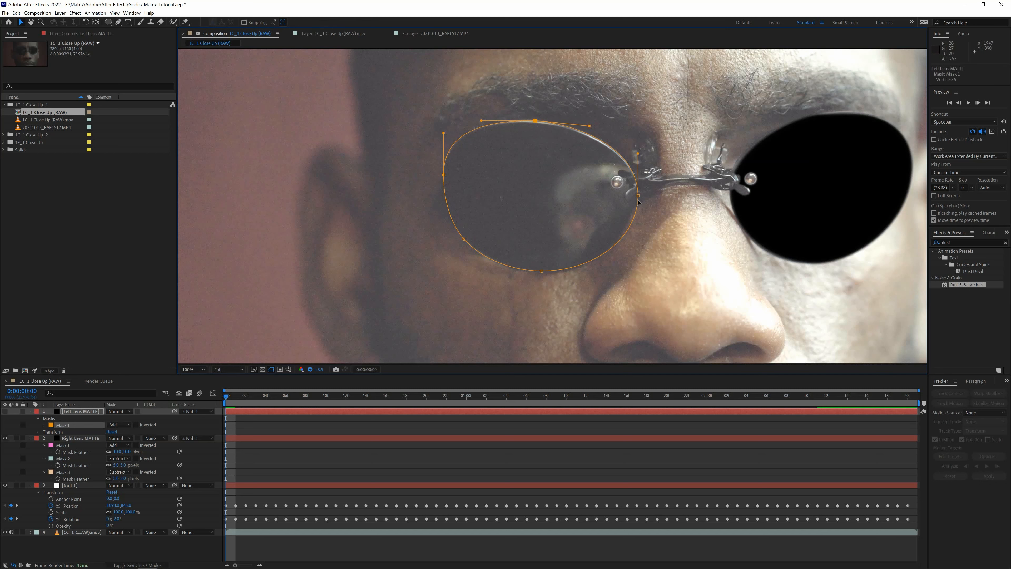
pyautogui.moveTo(637, 197); pyautogui.dragTo(633, 197)
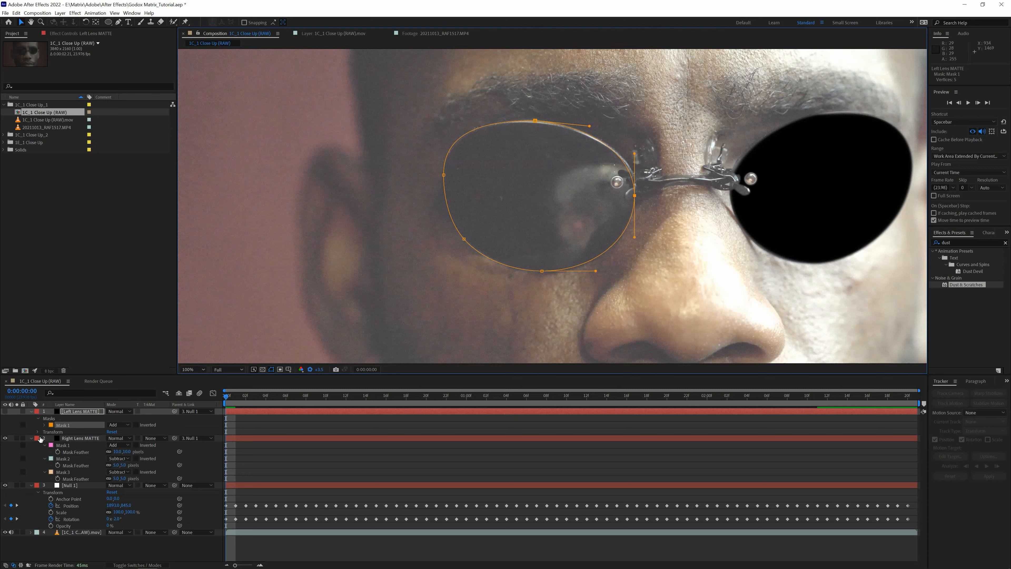
# Step: Keyframe the left lens mask's path at the first frame and realign it at 0:00:00:15 and further points through the clip
pyautogui.press('m')
pyautogui.click(57, 425)
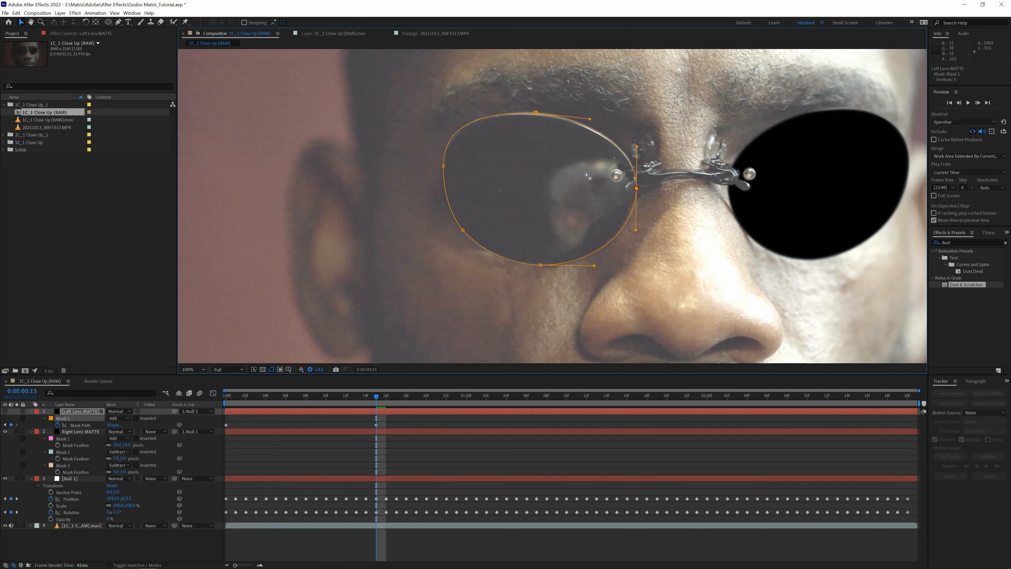
pyautogui.moveTo(377, 396); pyautogui.dragTo(658, 404)
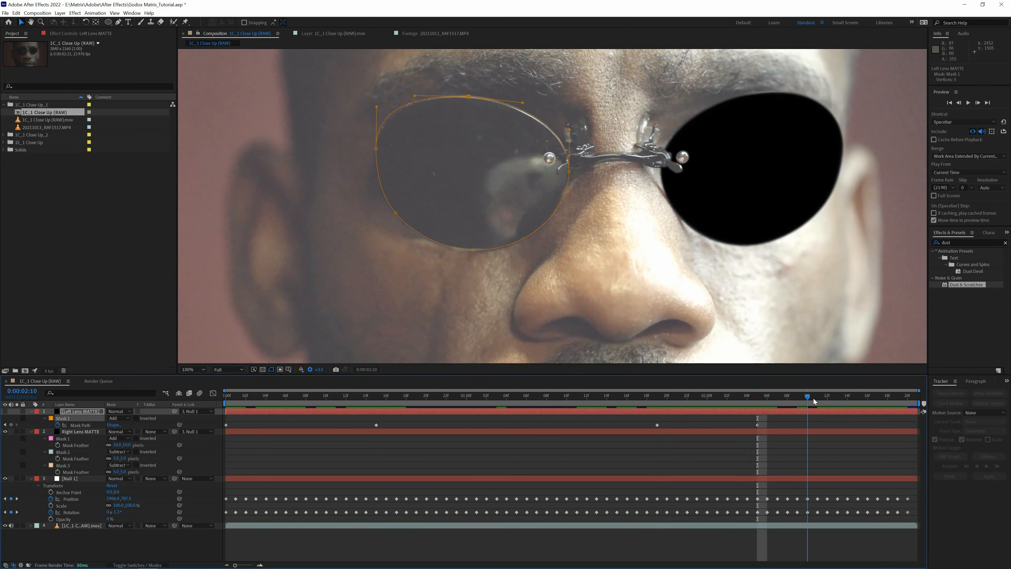
# Step: Return to the first frame and draw a circular mask around the left lens screw on the Left Lens MATTE layer
pyautogui.press('Home')
pyautogui.press('.')
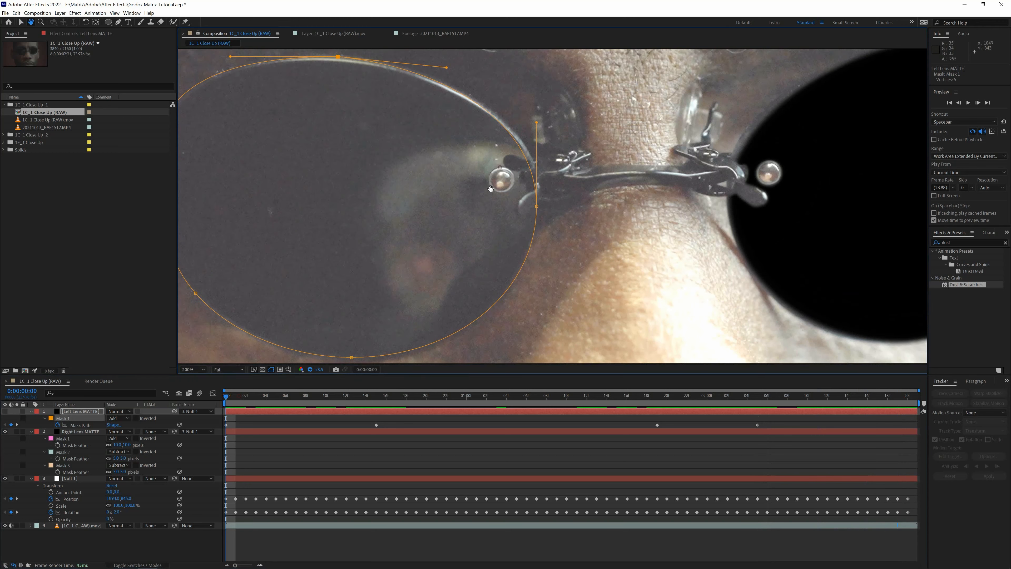
pyautogui.click(77, 405)
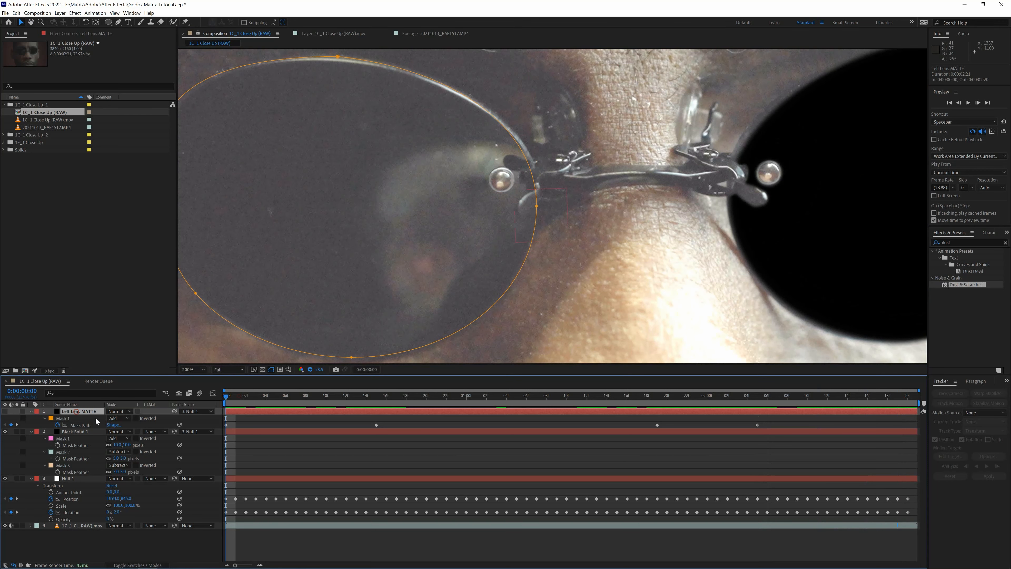
pyautogui.click(107, 22)
pyautogui.moveTo(486, 164); pyautogui.dragTo(513, 194)
pyautogui.press('.')
pyautogui.press('.')
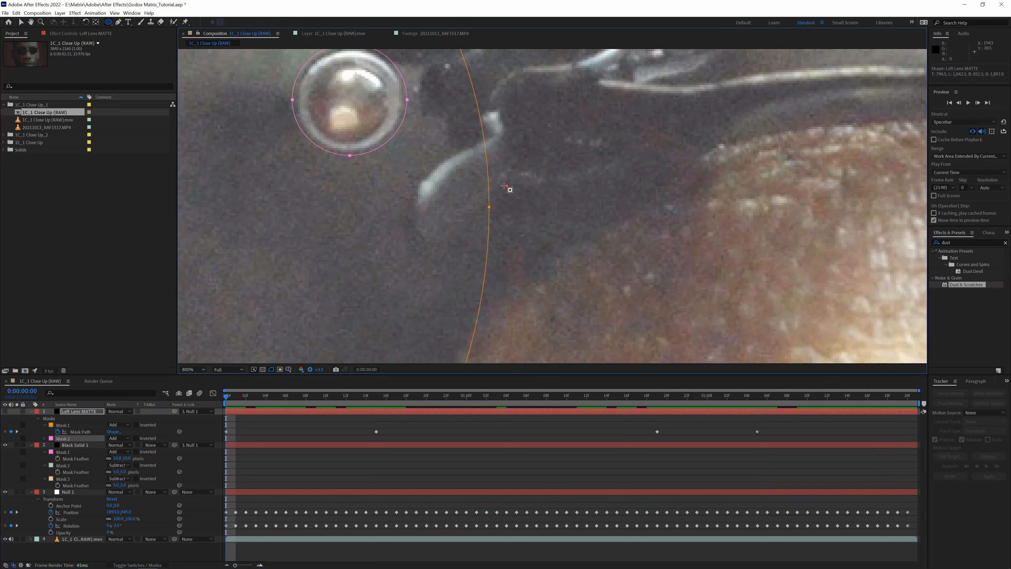
pyautogui.moveTo(337, 163); pyautogui.dragTo(384, 213)
# Step: Adjust the circular mask's four vertices to fit tightly around the left lens screw
pyautogui.press('v')
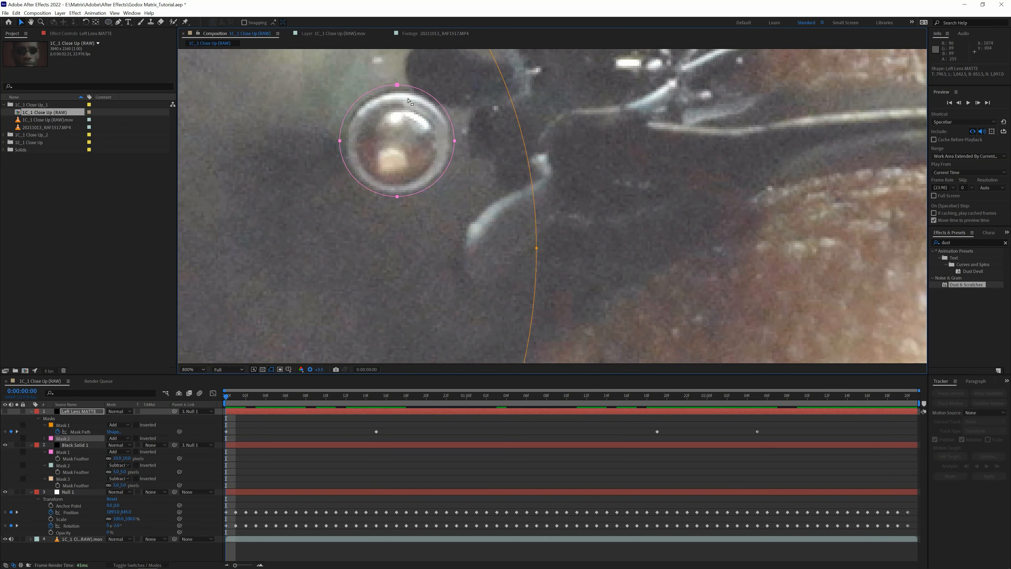
pyautogui.click(397, 94)
pyautogui.moveTo(397, 85); pyautogui.dragTo(397, 90)
pyautogui.moveTo(340, 140); pyautogui.dragTo(346, 141)
pyautogui.moveTo(454, 141); pyautogui.dragTo(451, 140)
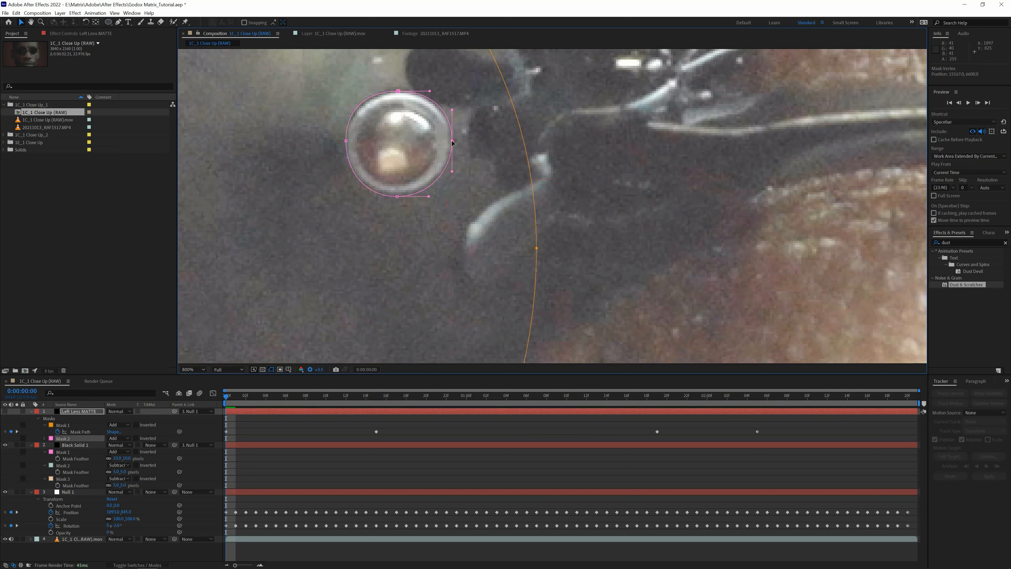
pyautogui.moveTo(397, 196); pyautogui.dragTo(398, 194)
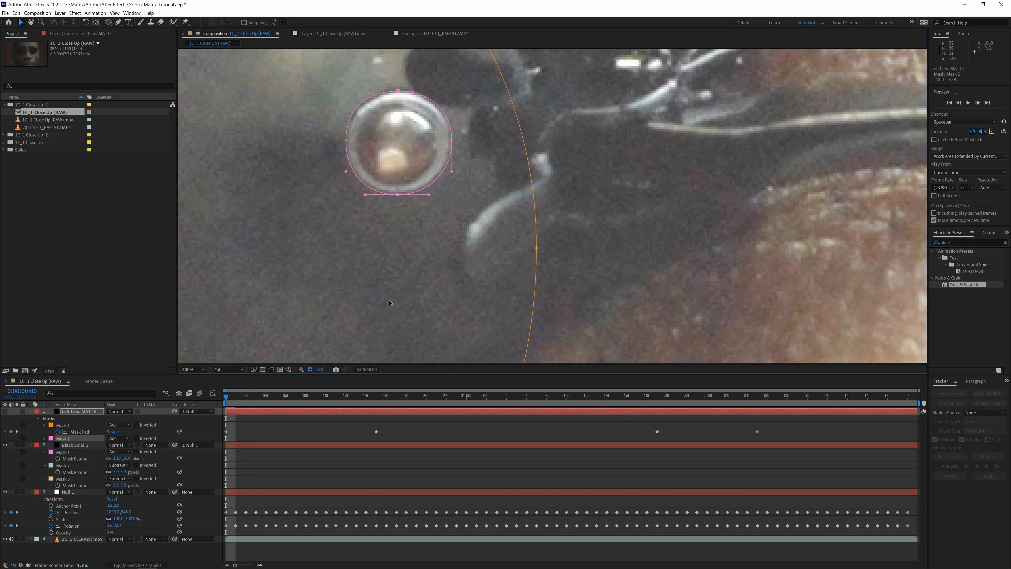
# Step: Keyframe the screw mask's path at the first frame on Left Lens MATTE and realign it around the screw at 0:00:00:18
pyautogui.press('m')
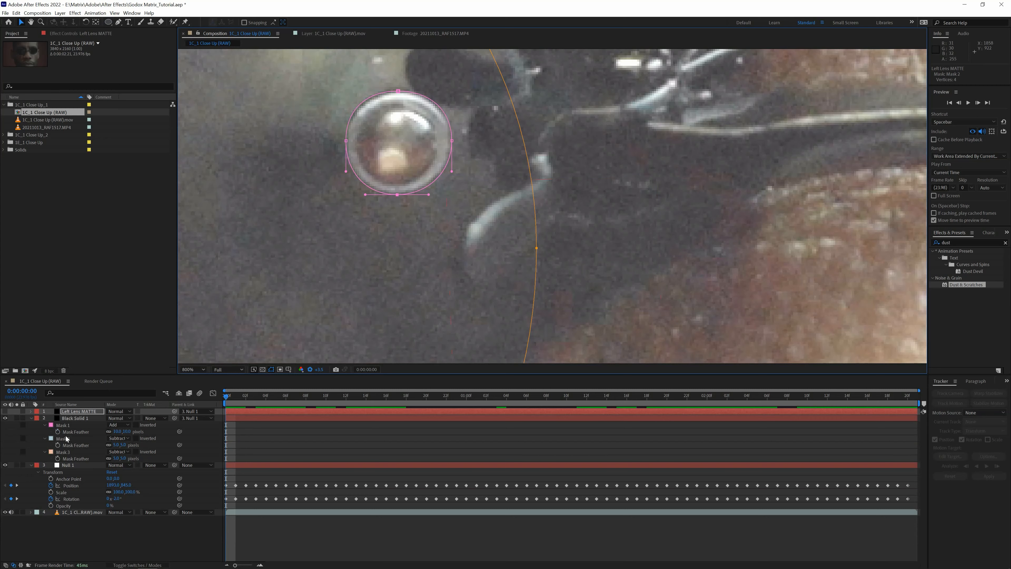
pyautogui.click(58, 438)
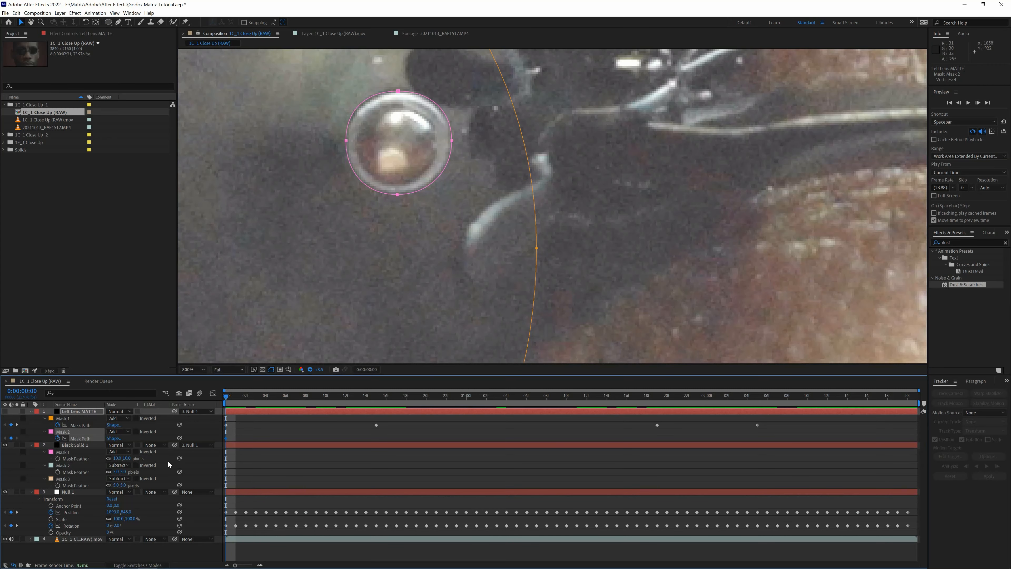
pyautogui.moveTo(280, 397); pyautogui.dragTo(320, 396)
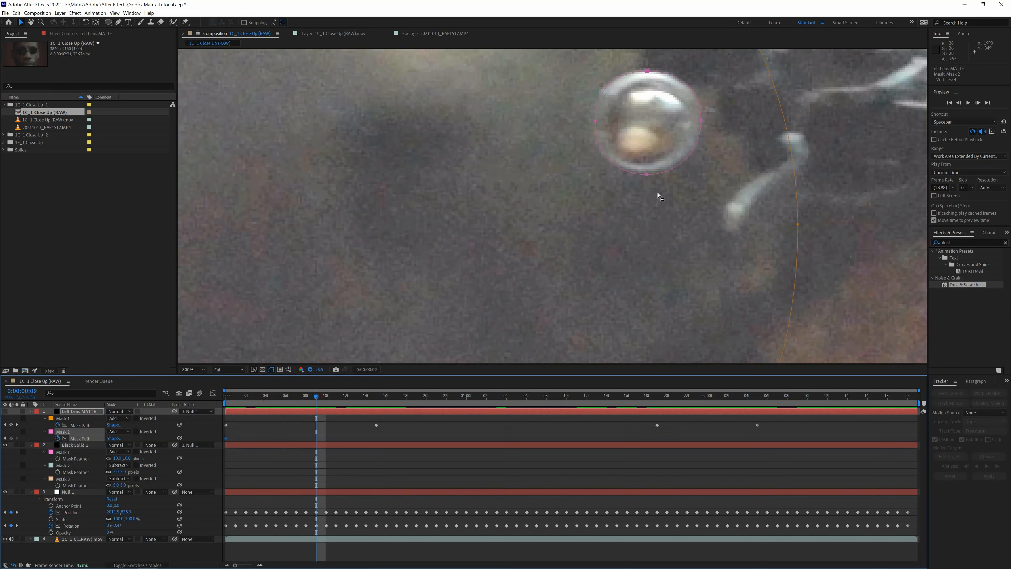
pyautogui.press('v')
pyautogui.scroll(-3, 494, 228)
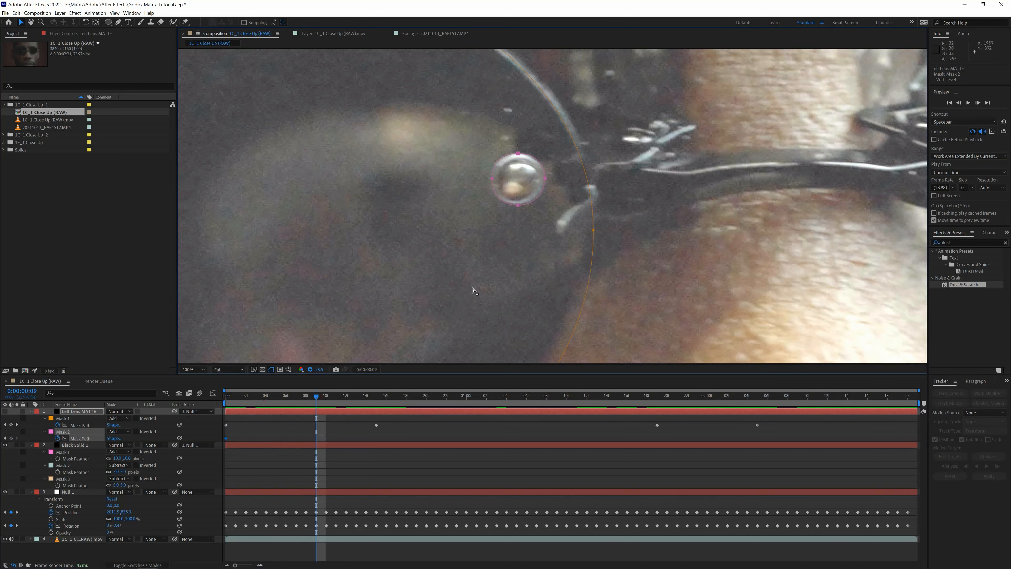
pyautogui.moveTo(315, 396); pyautogui.dragTo(407, 397)
pyautogui.click(508, 132)
pyautogui.moveTo(507, 138); pyautogui.dragTo(508, 139)
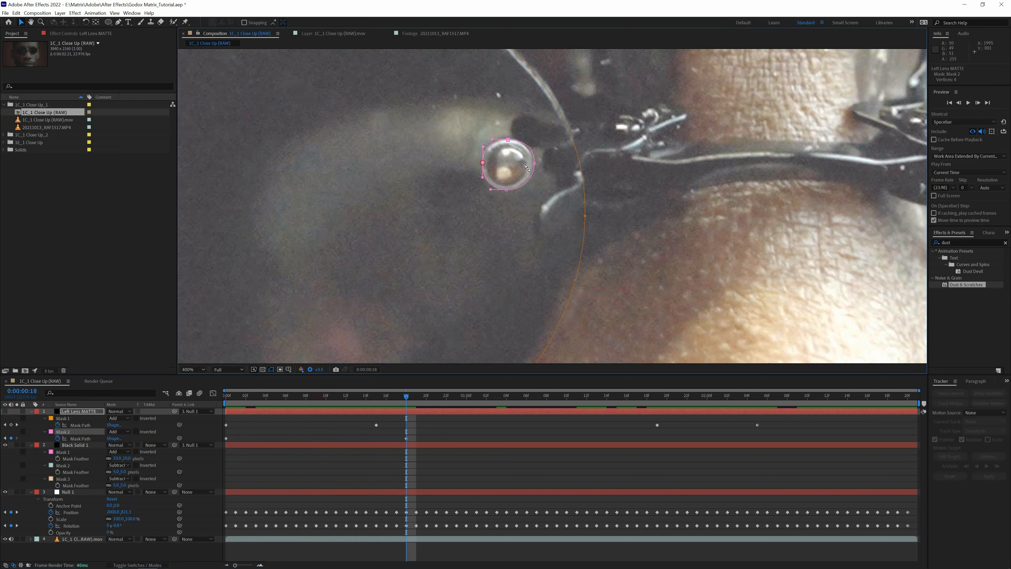
pyautogui.moveTo(535, 163); pyautogui.dragTo(532, 163)
pyautogui.moveTo(408, 398); pyautogui.dragTo(827, 397)
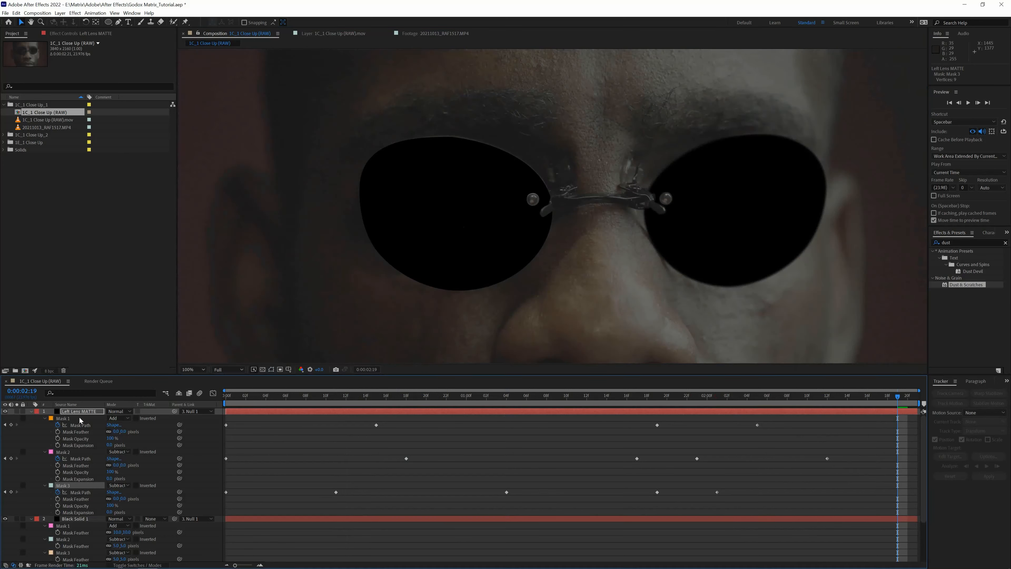
# Step: On Left Lens MATTE, set the Mask Feather to 10 pixels for Mask 1 and 5 pixels for Masks 2 and 3
pyautogui.click(117, 432)
pyautogui.write('10')
pyautogui.press('Return')
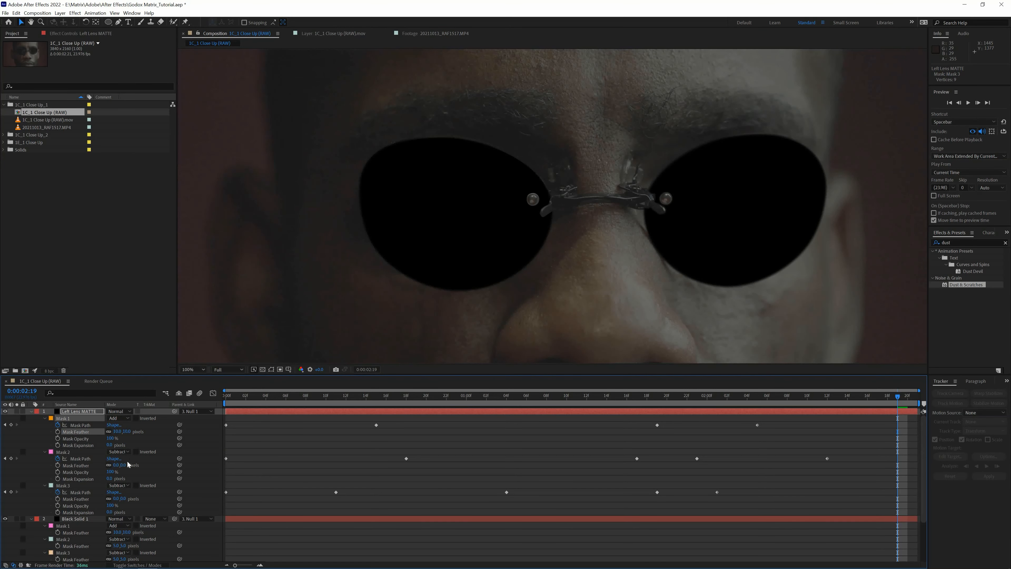
pyautogui.click(117, 465)
pyautogui.write('5')
pyautogui.press('Return')
pyautogui.click(117, 499)
pyautogui.write('5')
pyautogui.press('Return')
pyautogui.moveTo(239, 398); pyautogui.dragTo(406, 396)
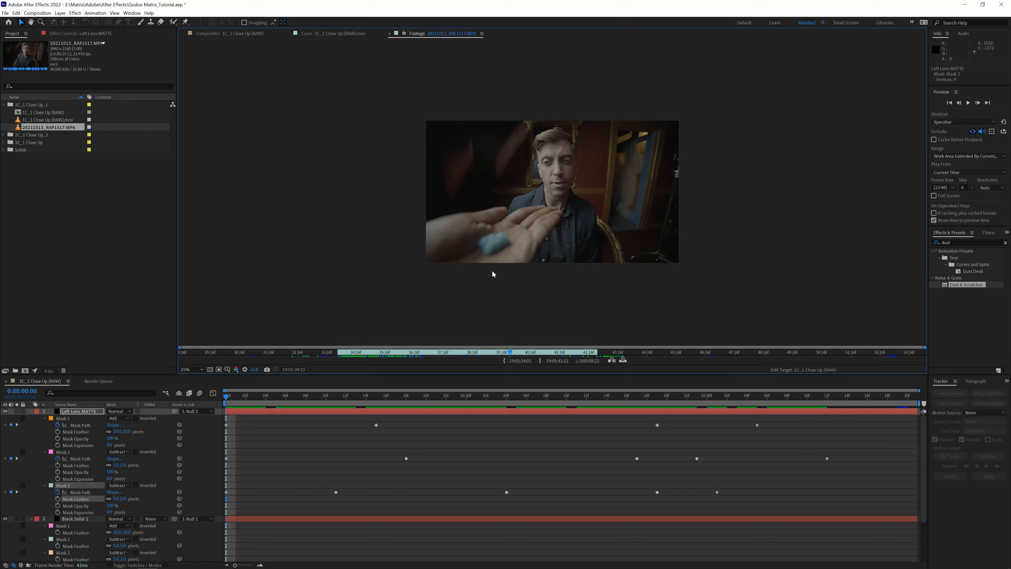
# Step: Scrub through the 20211013_RAF1517.MP4 footage to review the reflection performance
pyautogui.moveTo(512, 352); pyautogui.dragTo(650, 354)
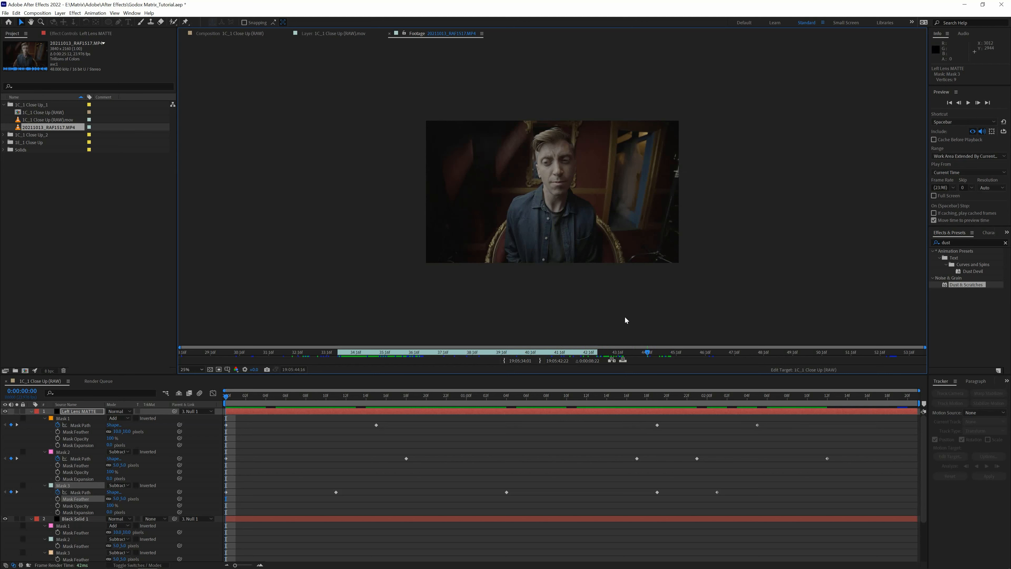
pyautogui.moveTo(670, 352); pyautogui.dragTo(629, 356)
pyautogui.moveTo(380, 359); pyautogui.dragTo(349, 357)
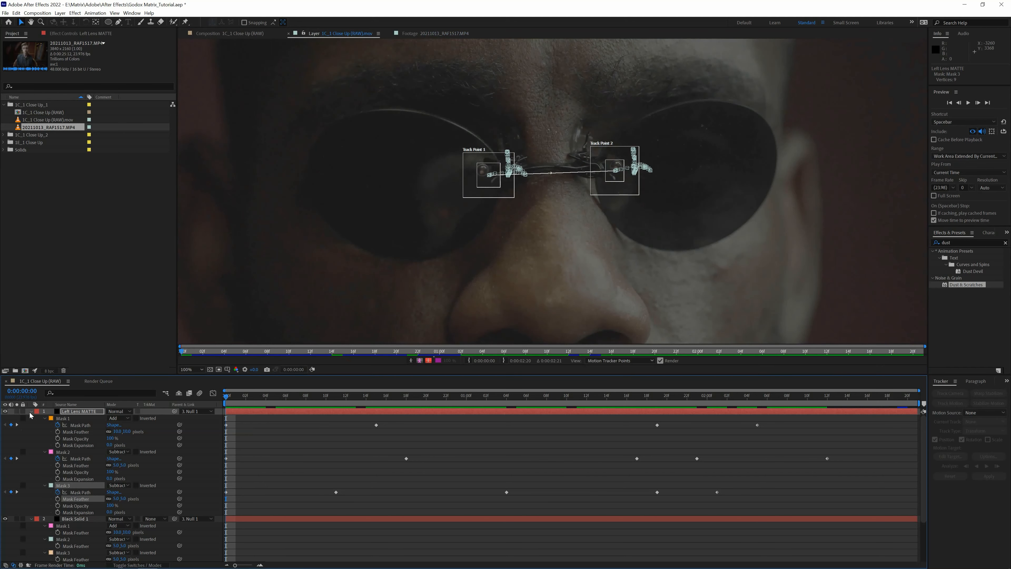
# Step: Collapse the expanded properties of the Left Lens MATTE, Black Solid 1 and Null 1 layers
pyautogui.click(31, 411)
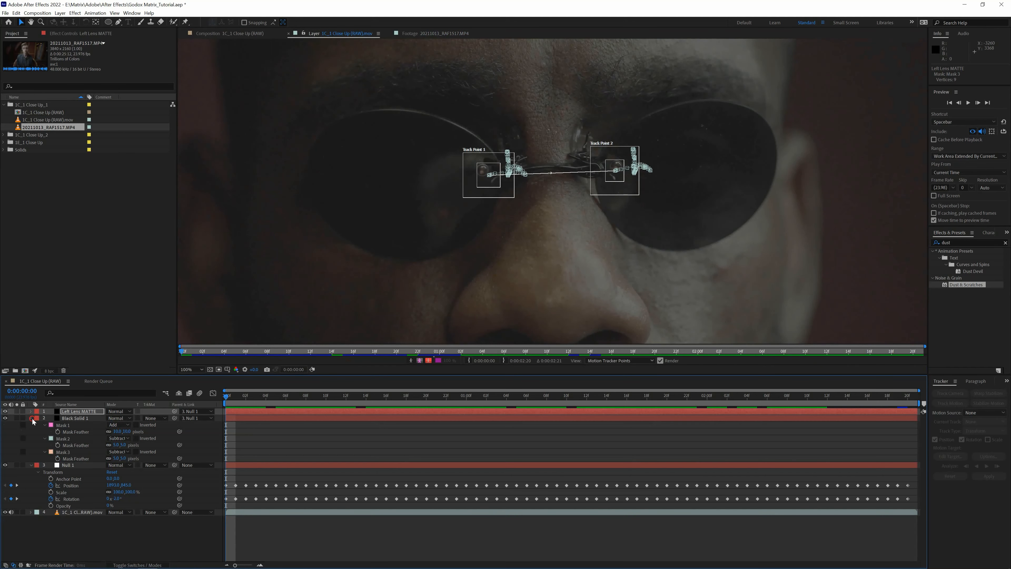
pyautogui.click(31, 418)
pyautogui.click(31, 425)
pyautogui.click(104, 456)
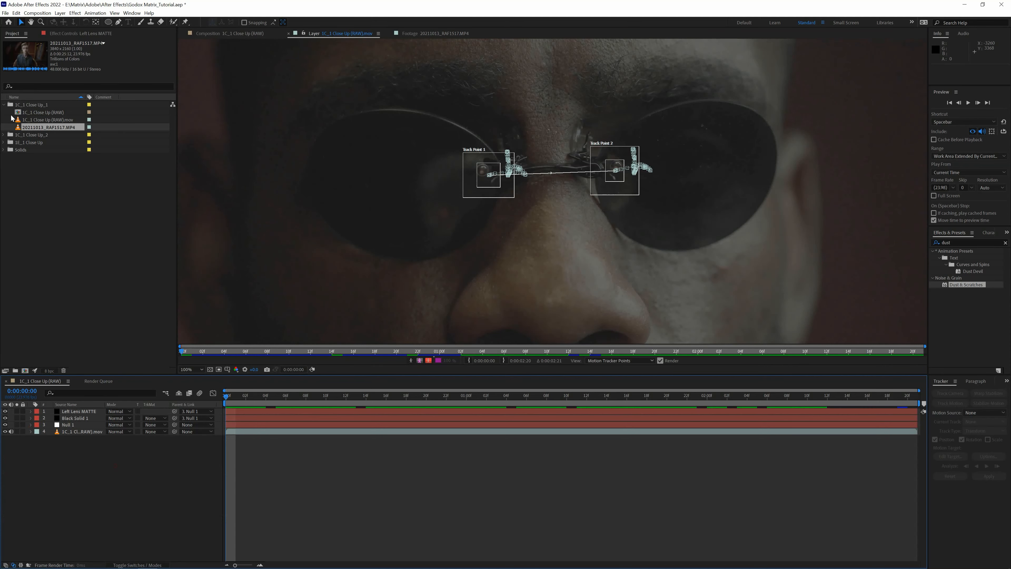
# Step: Check the trimmed range of the 20211013_RAF1517.MP4 footage and add the clip to the composition directly below the Black Solid 1 layer
pyautogui.doubleClick(51, 127)
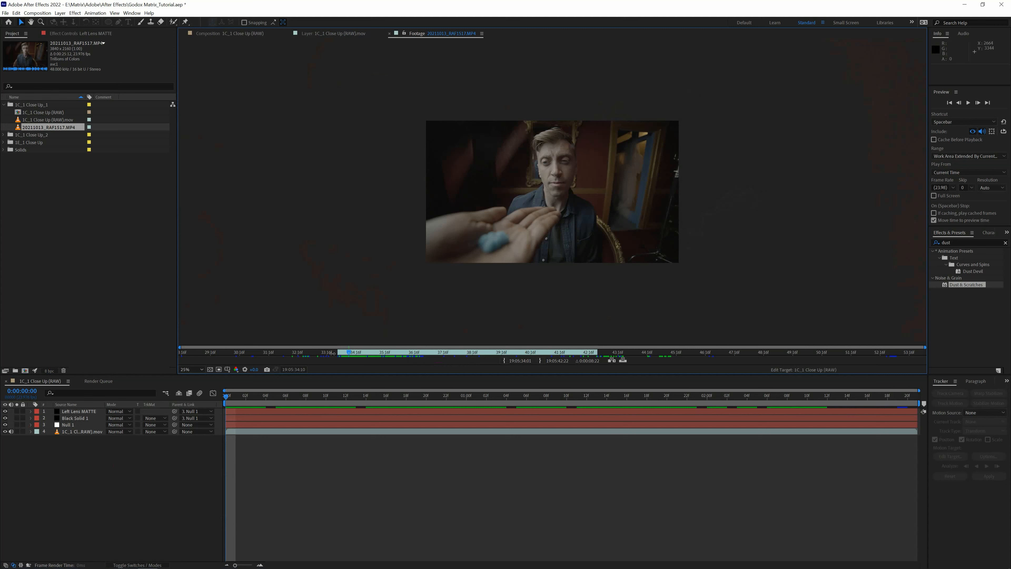
pyautogui.click(336, 351)
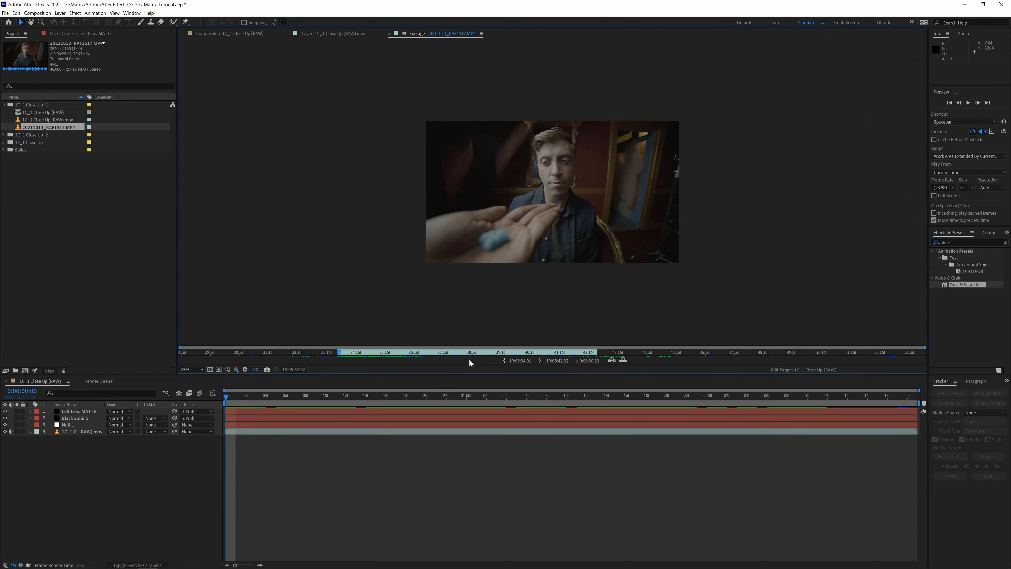
pyautogui.moveTo(340, 354); pyautogui.dragTo(535, 350)
pyautogui.moveTo(595, 351)
pyautogui.mouseDown()
pyautogui.moveTo(618, 350)
pyautogui.moveTo(598, 353)
pyautogui.mouseUp()
pyautogui.moveTo(31, 137); pyautogui.dragTo(78, 420)
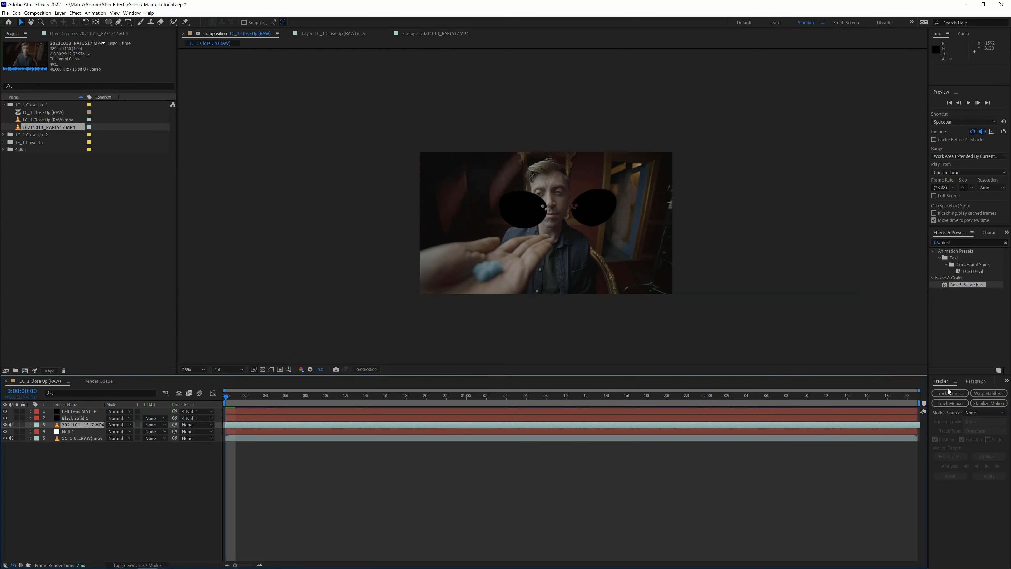
# Step: Rename Black Solid 1 as Right Lens MATTE and use it as the alpha matte for the 20211013_RAF1517.MP4 layer
pyautogui.click(77, 418)
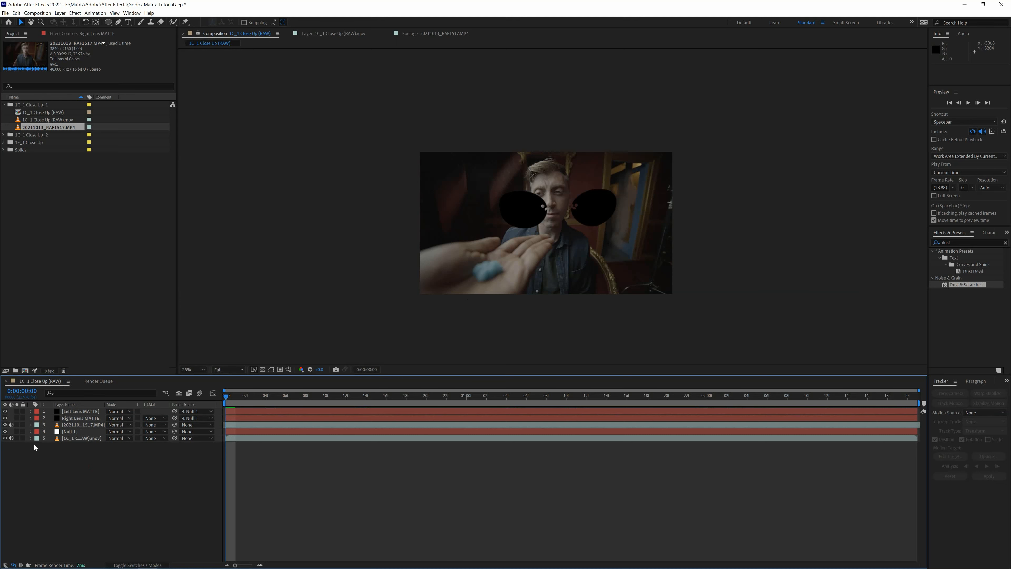
pyautogui.click(104, 425)
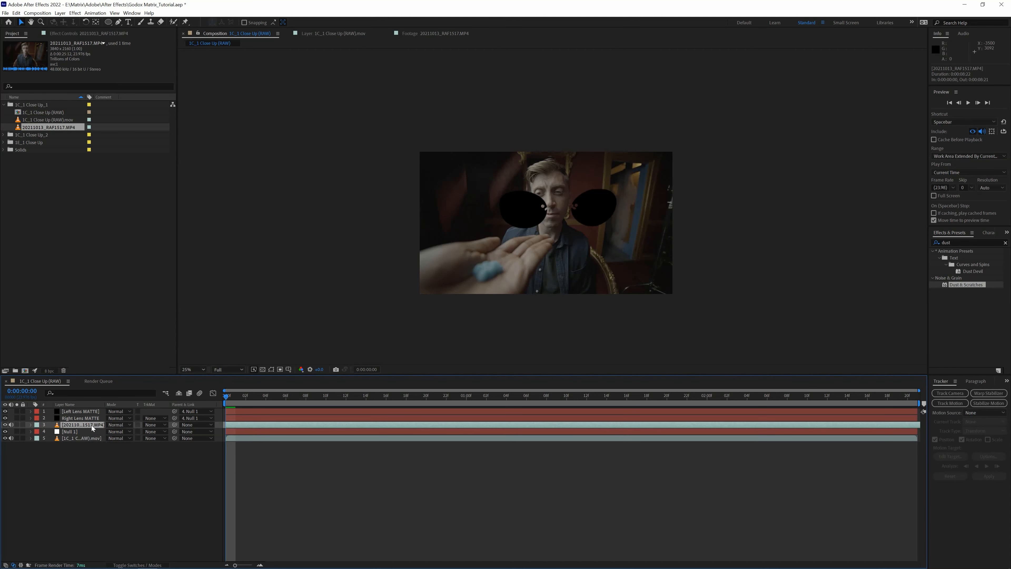
pyautogui.click(155, 426)
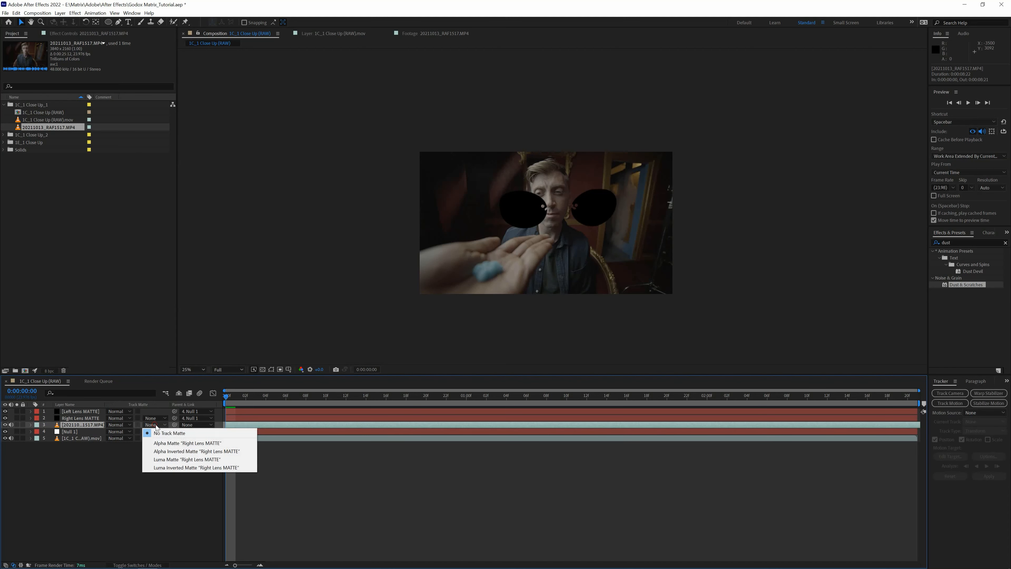
pyautogui.click(166, 444)
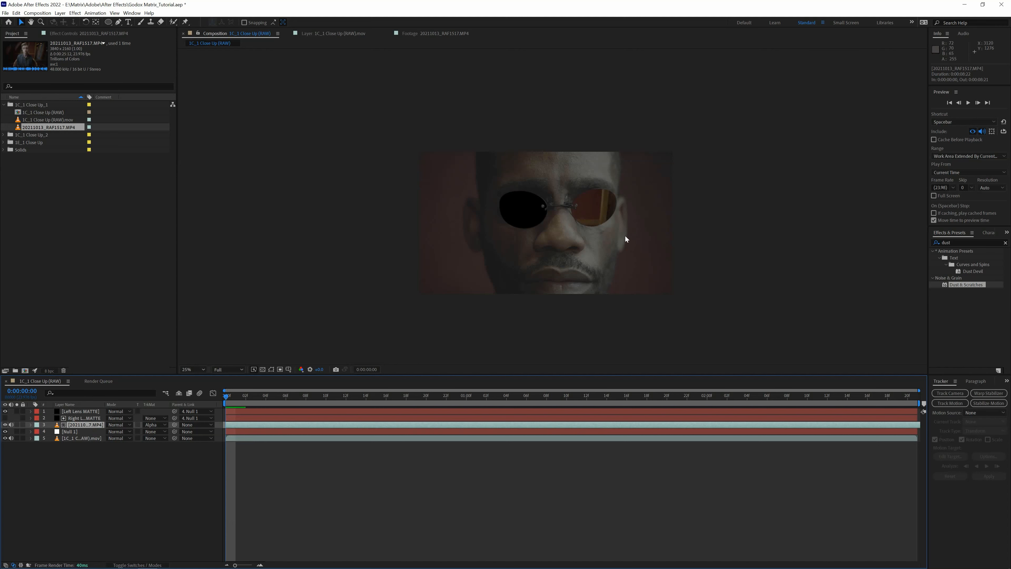
# Step: Scale the reflection footage layer down to about 36% and move it over the right lens
pyautogui.press('s')
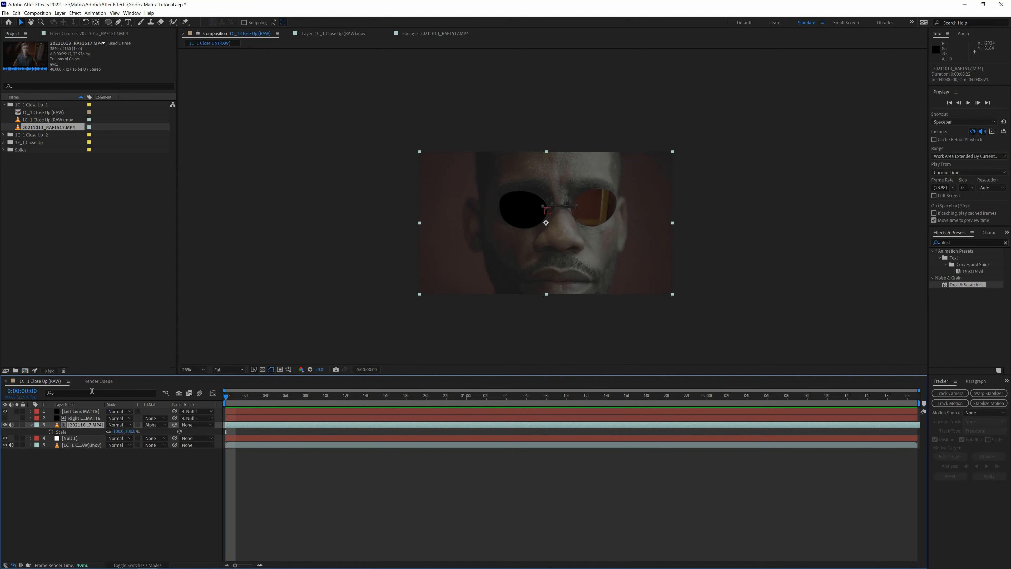
pyautogui.moveTo(671, 152); pyautogui.dragTo(629, 200)
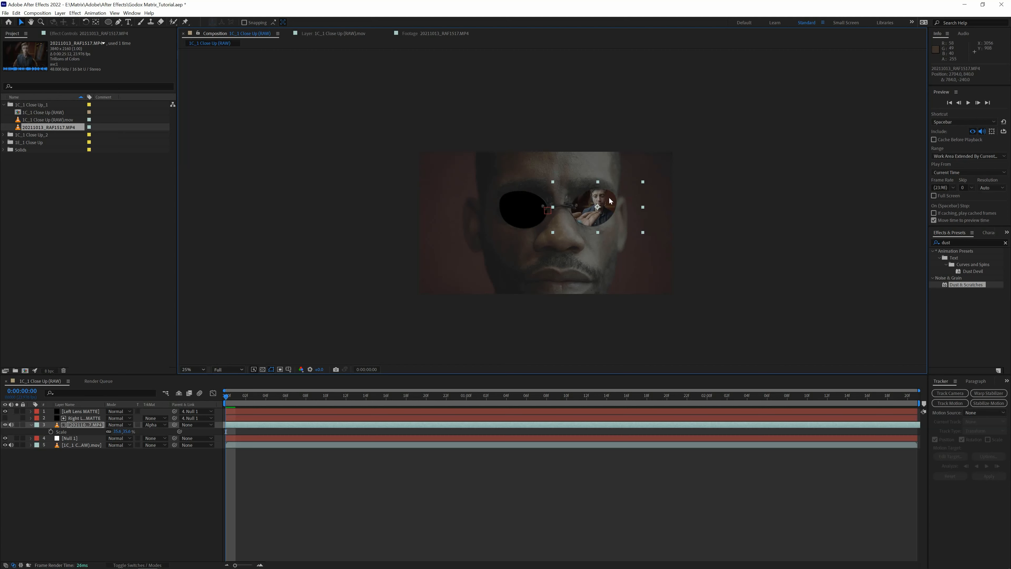
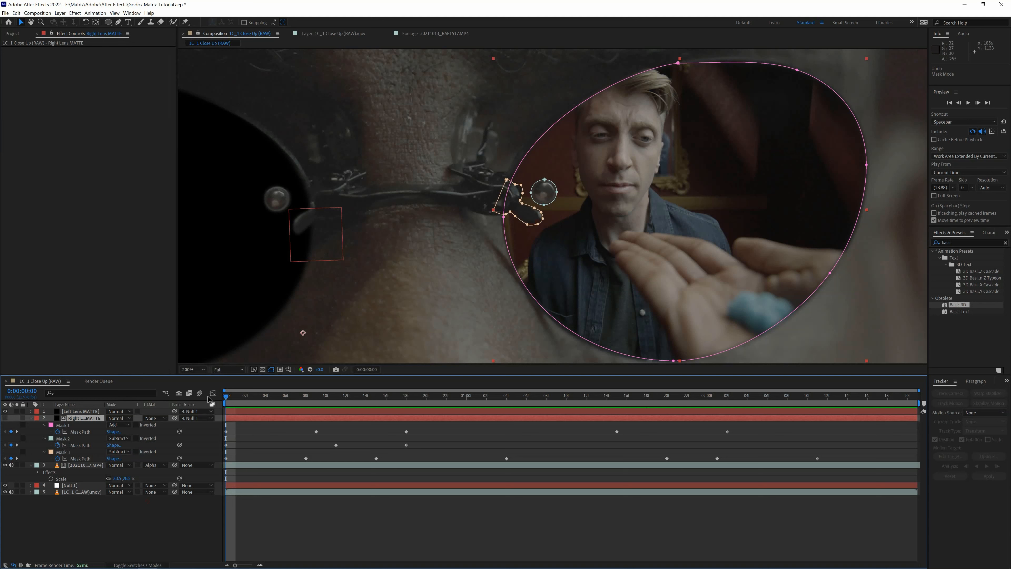
# Step: Add a full-frame elliptical mask to the 20211013_RAF1517.MP4 layer and feather it by about 254 pixels
pyautogui.hotkey('ctrl', 'shift', 'h')
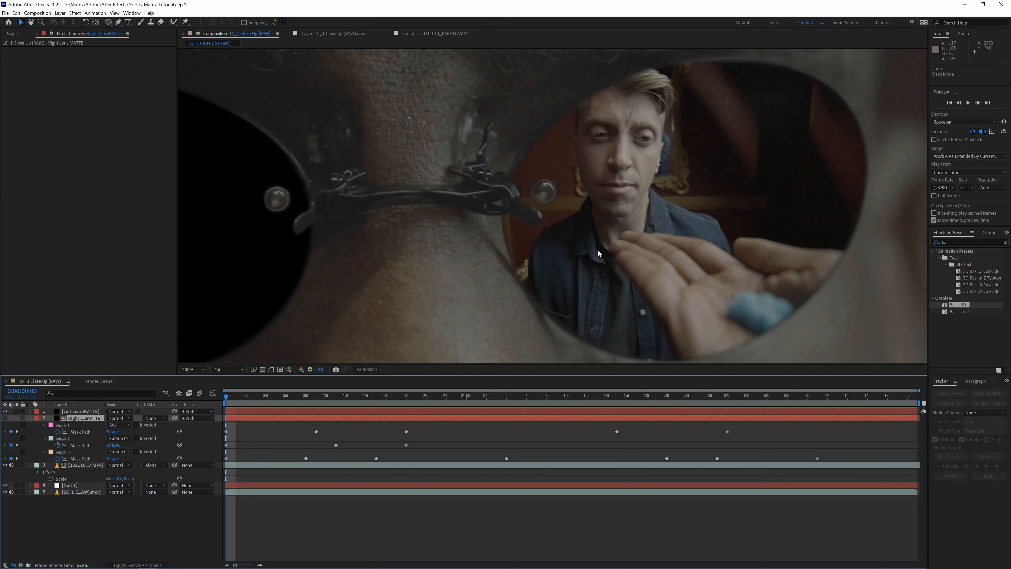
pyautogui.doubleClick(88, 465)
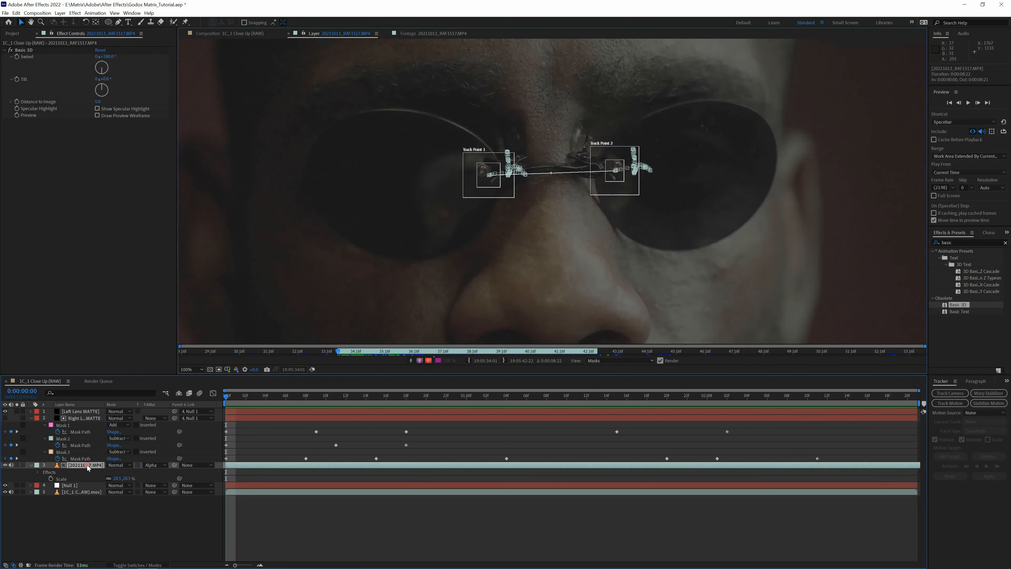
pyautogui.scroll(-2, 597, 172)
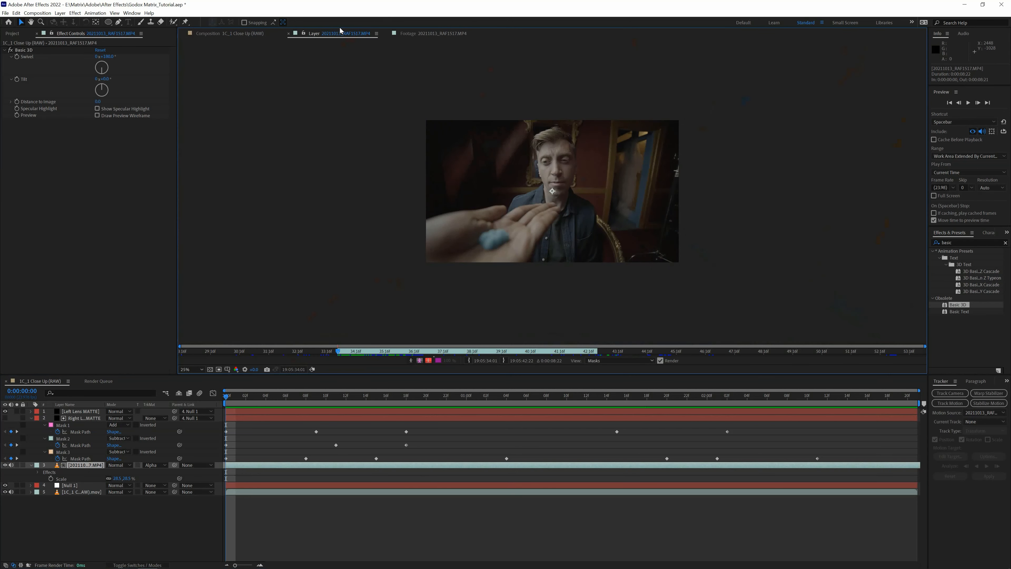
pyautogui.doubleClick(108, 21)
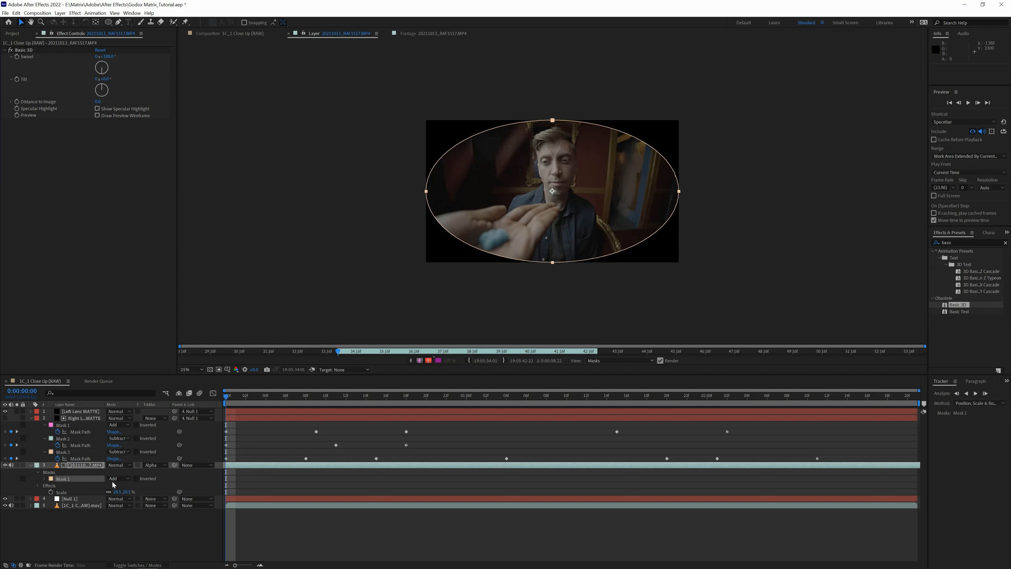
pyautogui.press('f')
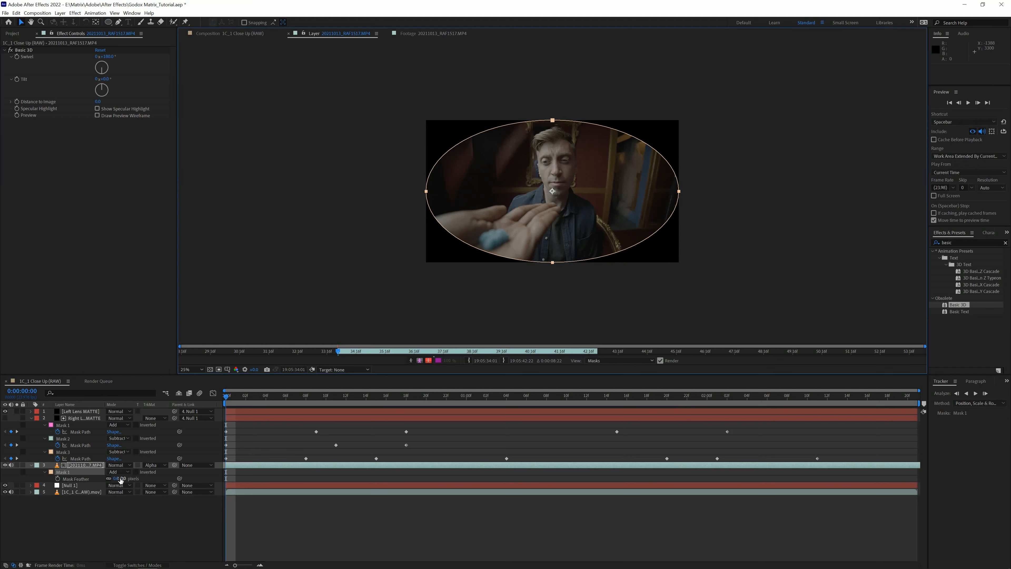
pyautogui.moveTo(116, 478); pyautogui.dragTo(216, 473)
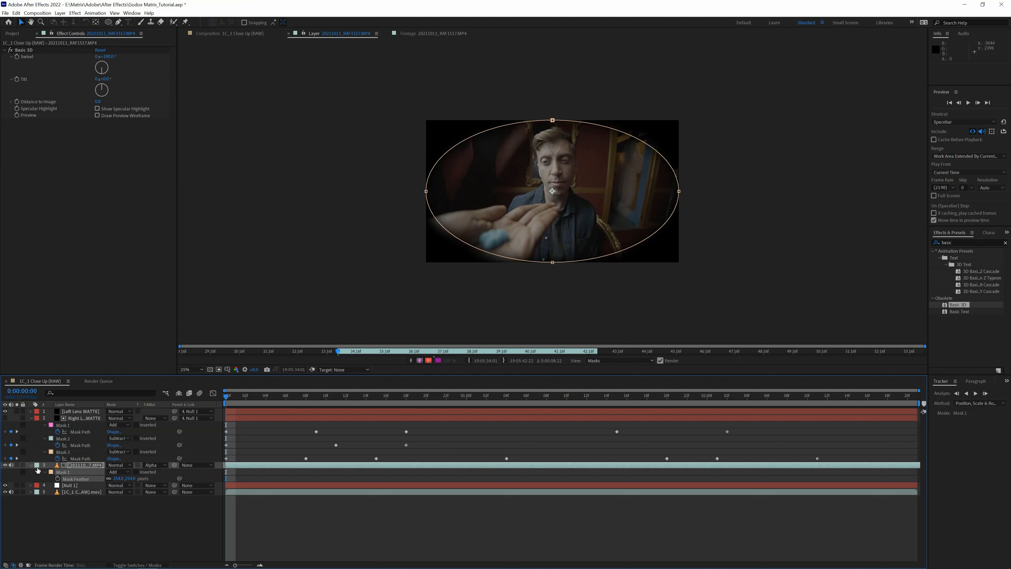
# Step: Show all properties of the elliptical mask and contract it with a Mask Expansion of about -110 pixels
pyautogui.press('f')
pyautogui.press('f')
pyautogui.press('f')
pyautogui.press('m')
pyautogui.press('m')
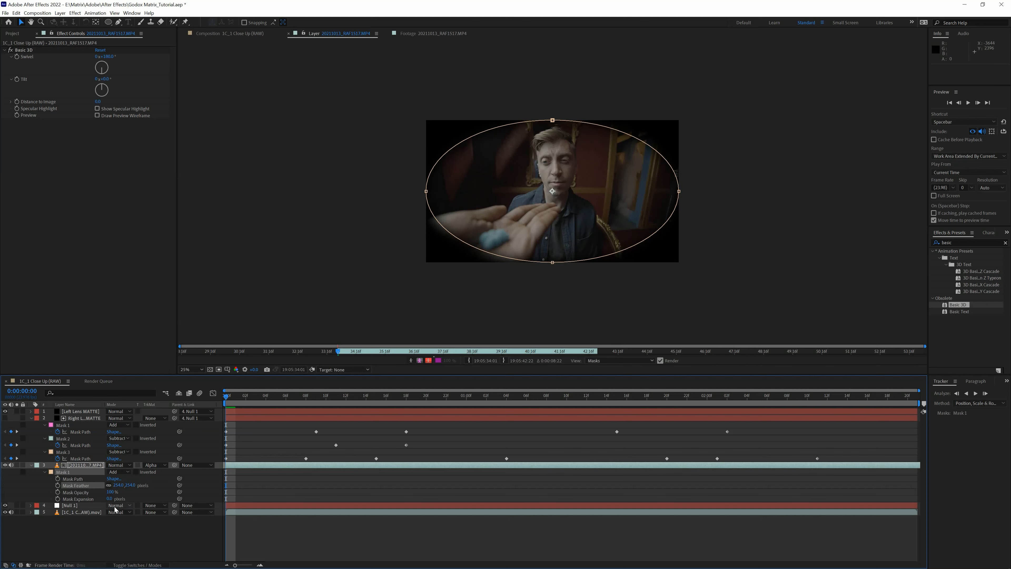
pyautogui.moveTo(109, 498); pyautogui.dragTo(76, 505)
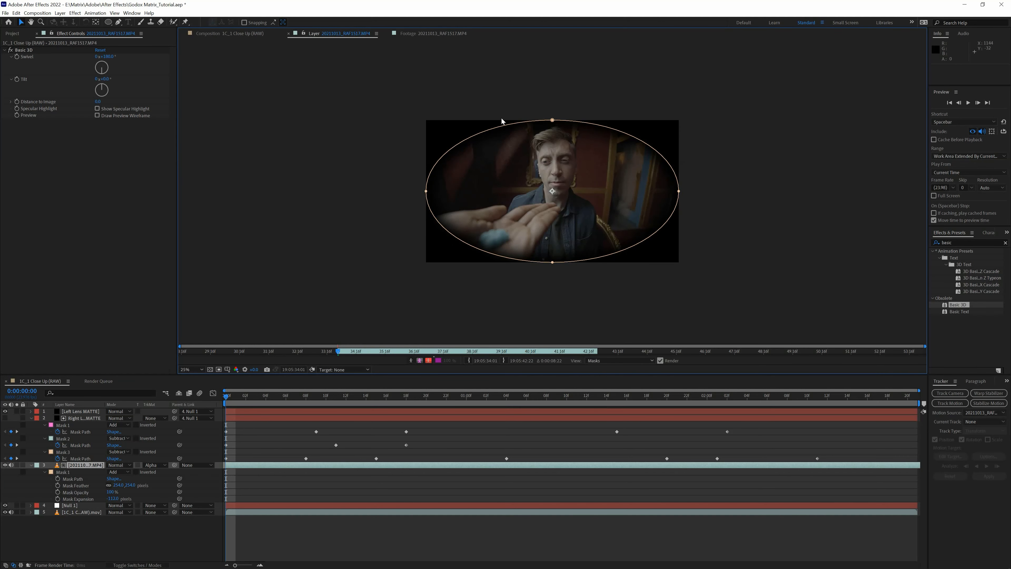
# Step: Return to the composition, hide the layer outlines and nudge the reflection footage about 39 pixels left and 20 pixels up within the right lens
pyautogui.click(233, 33)
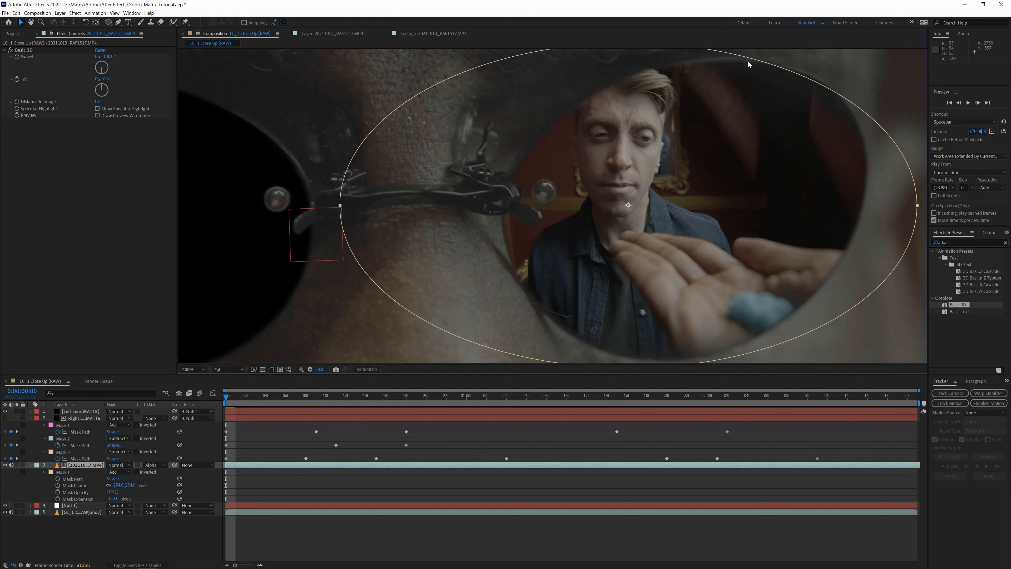
pyautogui.hotkey('ctrl', 'shift', 'h')
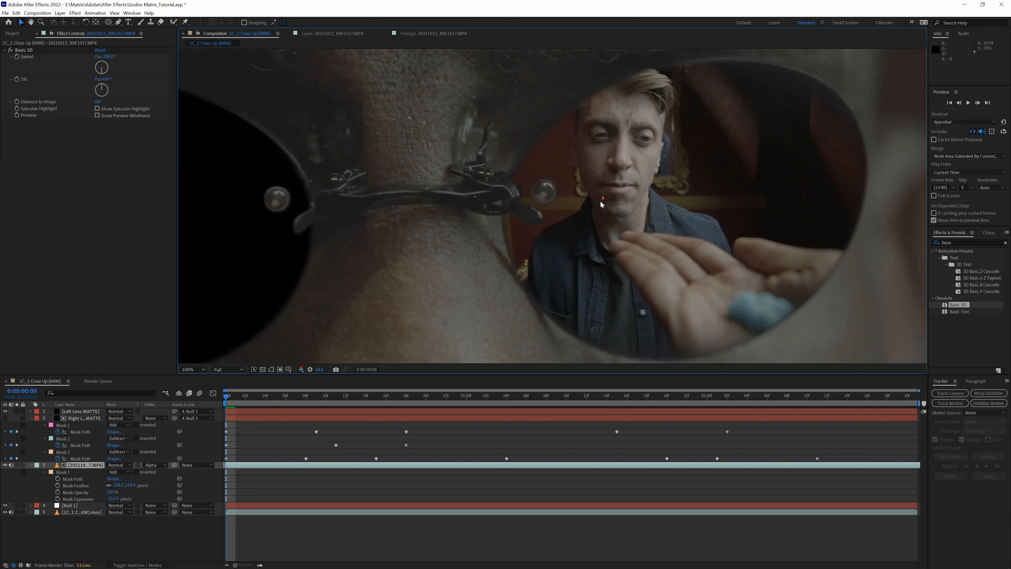
pyautogui.scroll(-1, 600, 201)
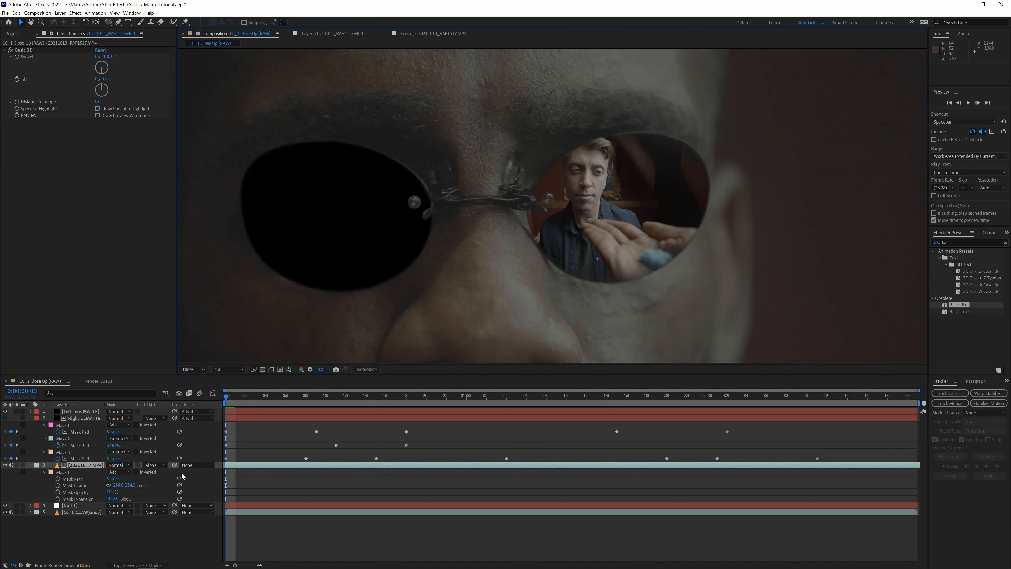
pyautogui.press('Up')
pyautogui.press('Up')
pyautogui.press('Up')
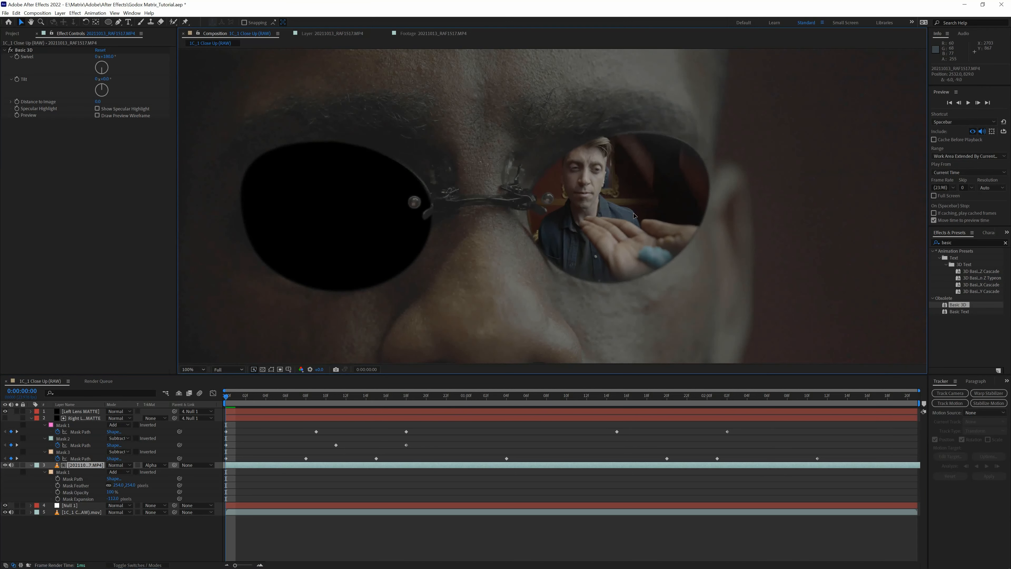
pyautogui.hotkey('shift', 'Left')
pyautogui.hotkey('shift', 'Left')
pyautogui.hotkey('shift', 'Left')
pyautogui.press('Left')
pyautogui.press('Left')
pyautogui.press('Left')
pyautogui.press('Left')
pyautogui.press('Left')
pyautogui.press('Left')
pyautogui.press('Left')
pyautogui.press('Left')
pyautogui.press('Left')
pyautogui.hotkey('shift', 'Up')
pyautogui.press('Up')
pyautogui.press('Up')
pyautogui.press('Up')
pyautogui.press('Up')
pyautogui.press('Up')
pyautogui.press('Up')
pyautogui.press('Up')
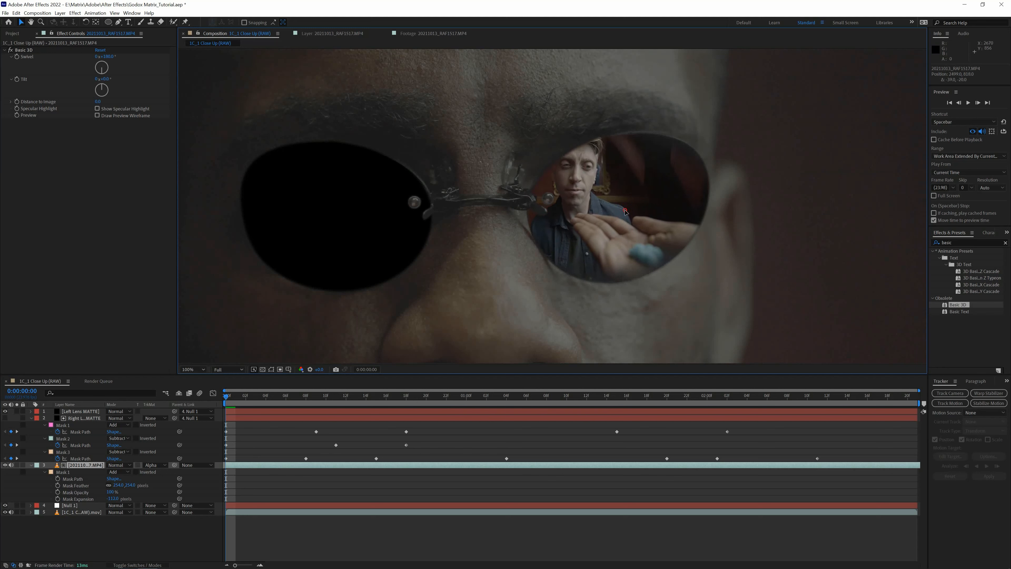
# Step: Show the layer outlines, then resize the reflection footage slightly and reposition it so it fills the right lens
pyautogui.hotkey('ctrl', 't')
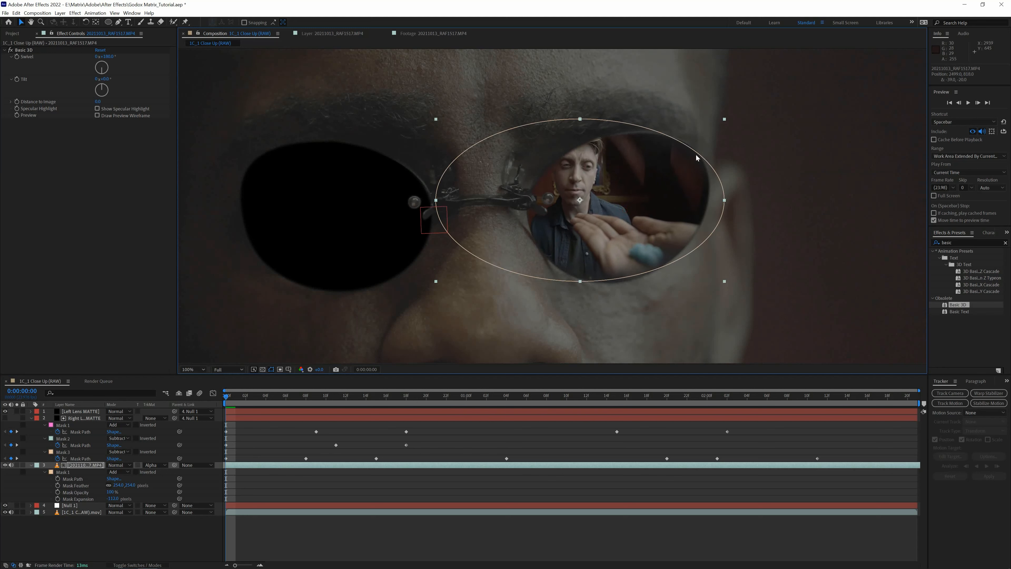
pyautogui.moveTo(723, 118)
pyautogui.mouseDown()
pyautogui.moveTo(713, 123)
pyautogui.moveTo(720, 118)
pyautogui.mouseUp()
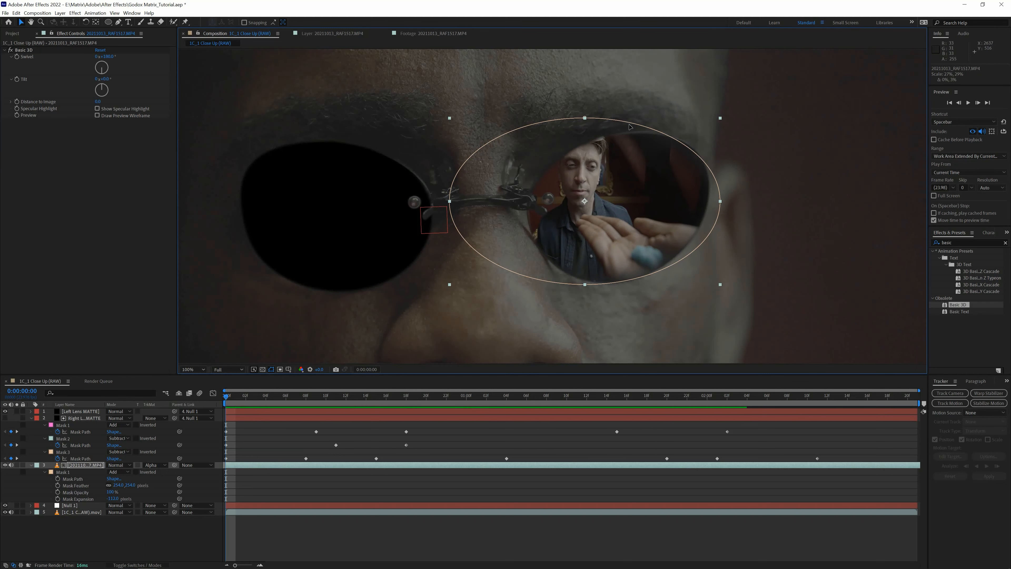
pyautogui.moveTo(720, 118); pyautogui.dragTo(720, 121)
pyautogui.moveTo(634, 182); pyautogui.dragTo(637, 186)
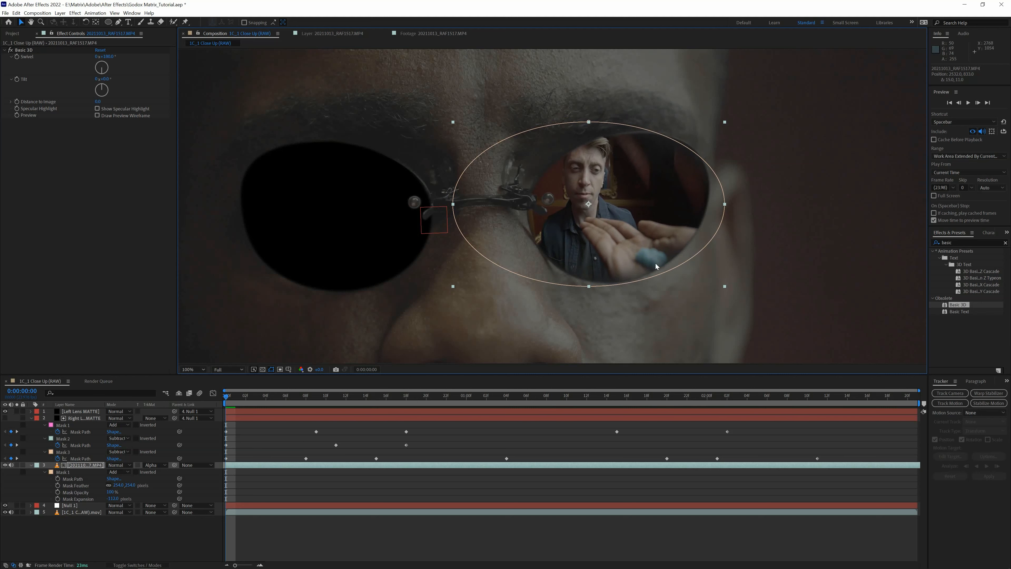
pyautogui.moveTo(649, 258); pyautogui.dragTo(657, 263)
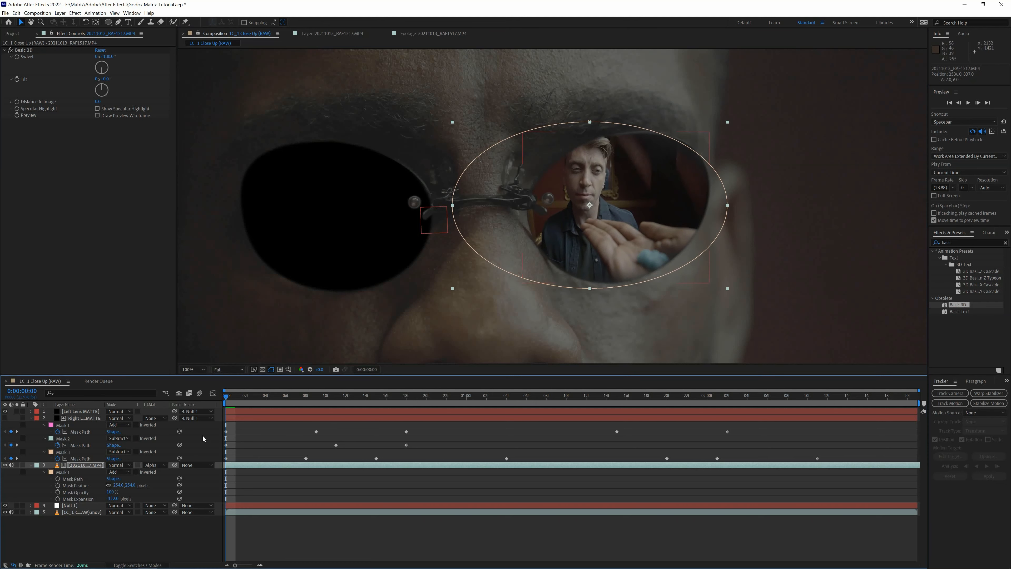
# Step: Try parenting the reflection footage layer to Null 1, check its motion over time, and reset its parent to None
pyautogui.click(94, 464)
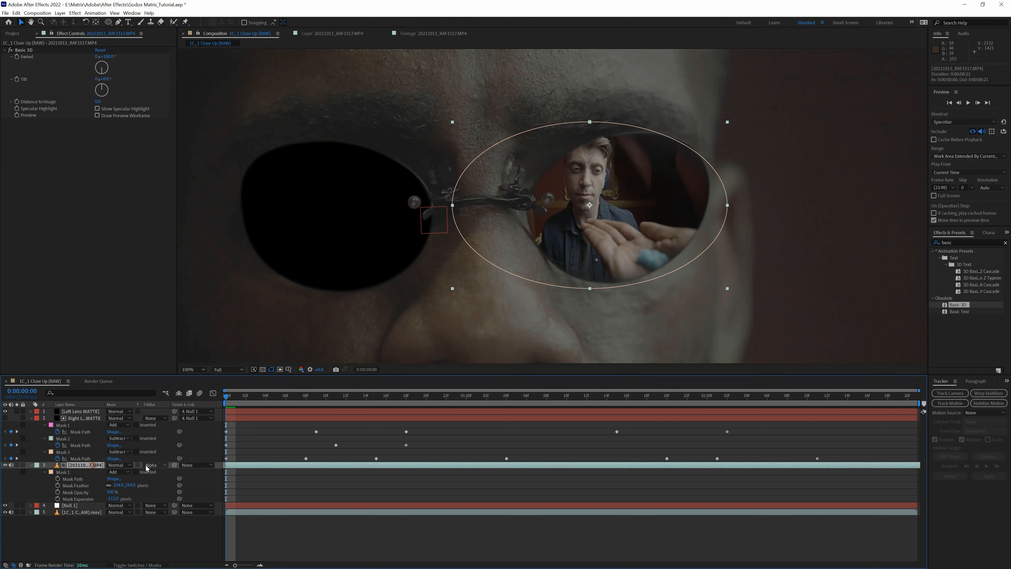
pyautogui.moveTo(174, 464); pyautogui.dragTo(79, 506)
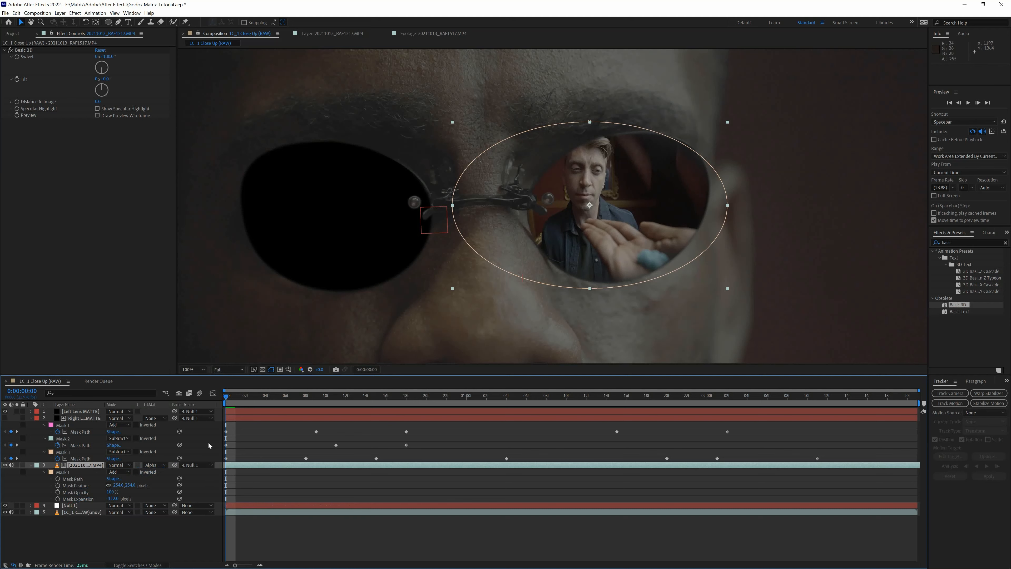
pyautogui.click(262, 496)
pyautogui.moveTo(227, 398); pyautogui.dragTo(619, 398)
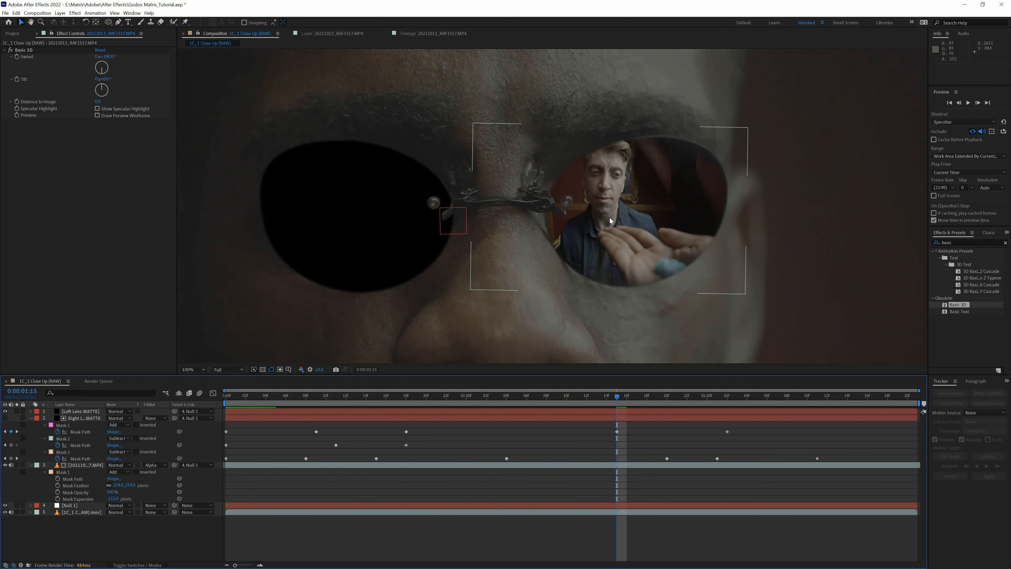
pyautogui.moveTo(466, 399); pyautogui.dragTo(223, 405)
pyautogui.click(192, 465)
pyautogui.click(202, 474)
# Step: Keyframe the reflection footage's Position at the first frame and shift it about 17 pixels right at frame 5
pyautogui.click(89, 465)
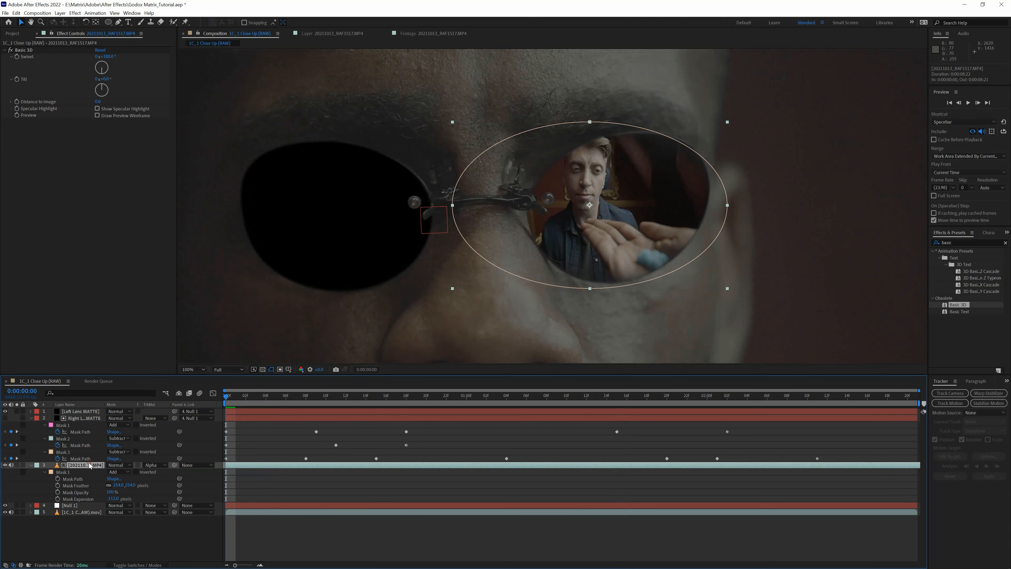
pyautogui.press('p')
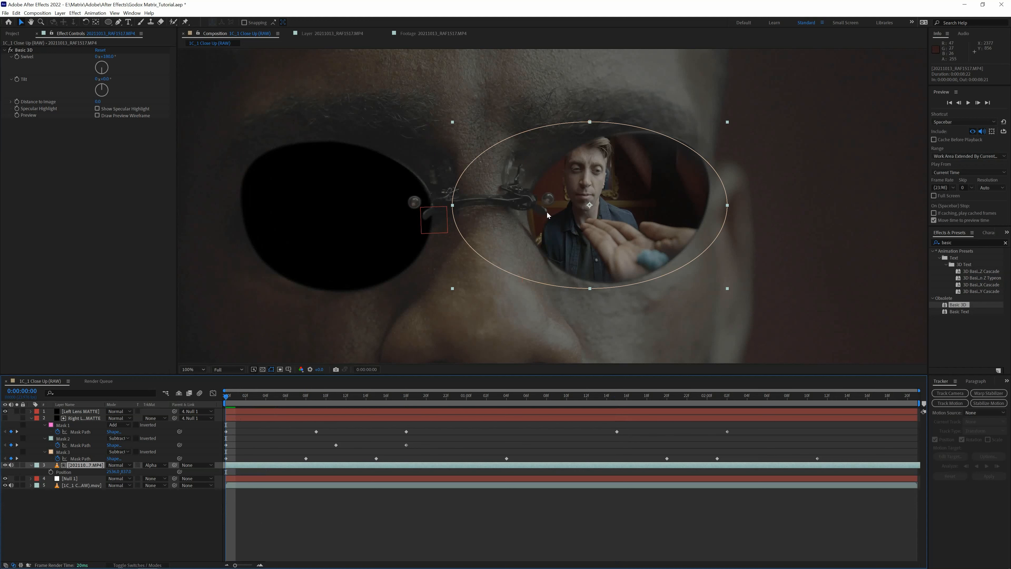
pyautogui.click(50, 472)
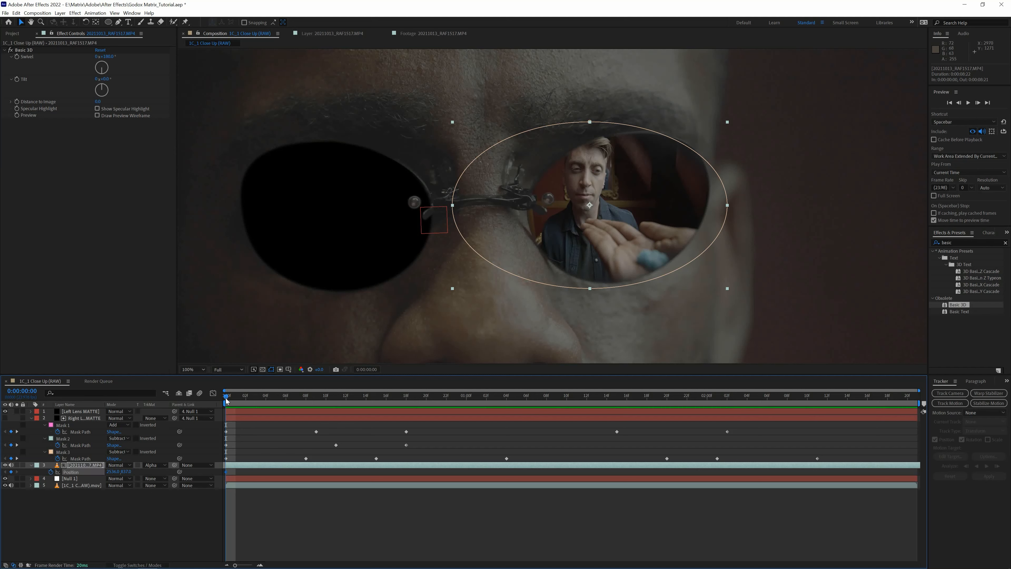
pyautogui.moveTo(231, 399); pyautogui.dragTo(276, 399)
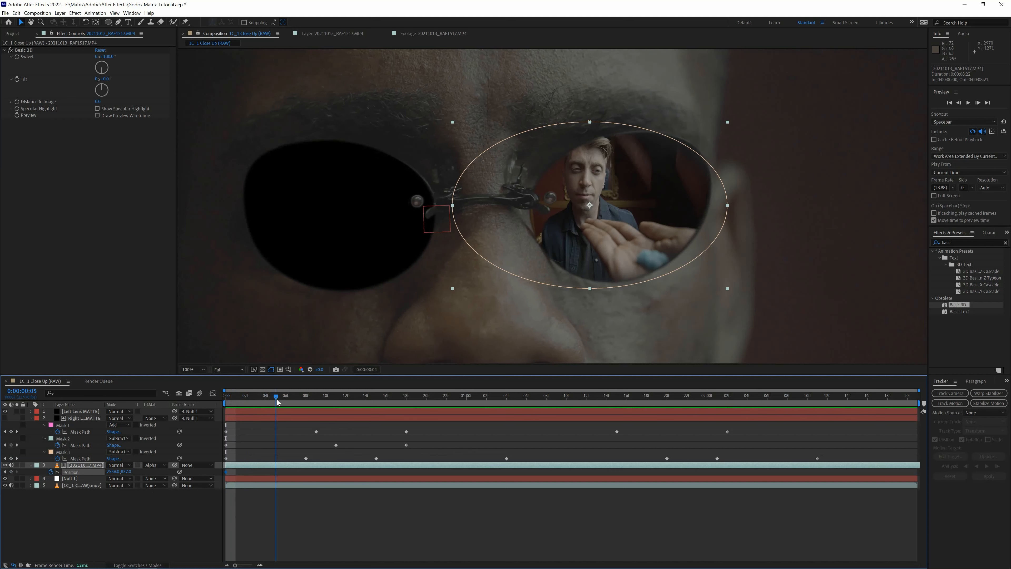
pyautogui.moveTo(616, 207); pyautogui.dragTo(621, 207)
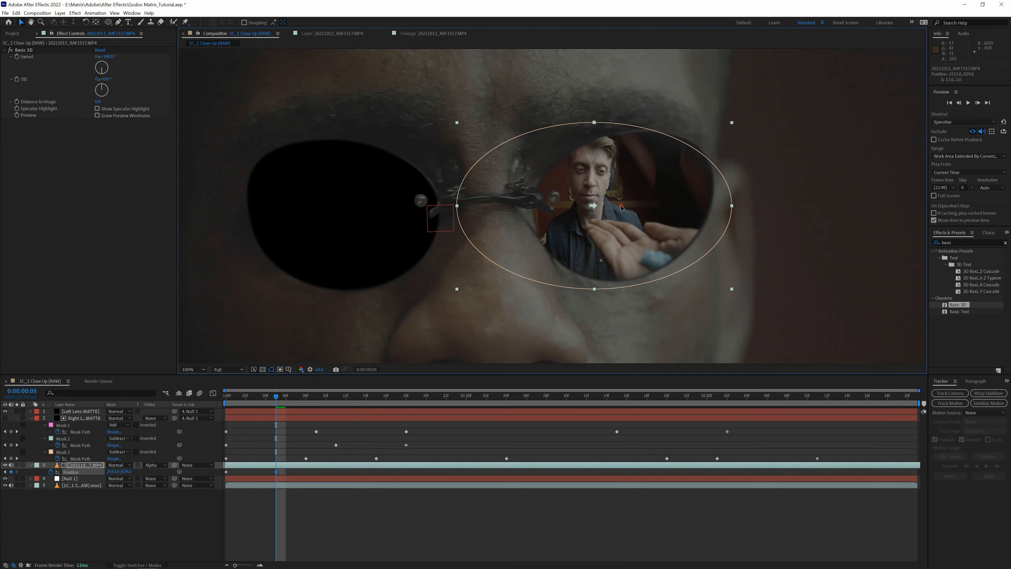
# Step: Move the reflection footage right with the lens, about 37 pixels at frame 7 and about 25 pixels at frame 10
pyautogui.moveTo(275, 396); pyautogui.dragTo(293, 398)
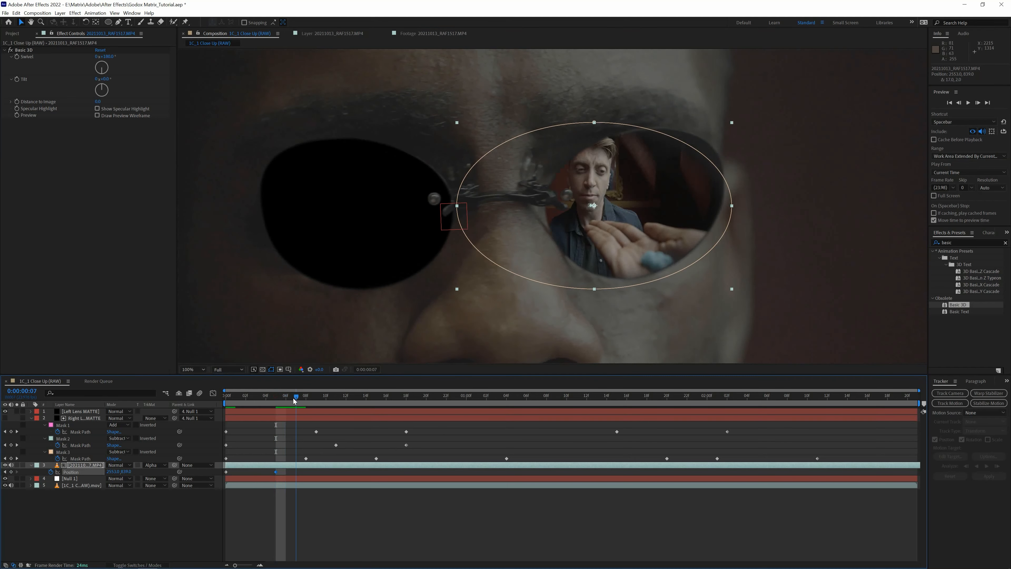
pyautogui.moveTo(621, 236); pyautogui.dragTo(635, 236)
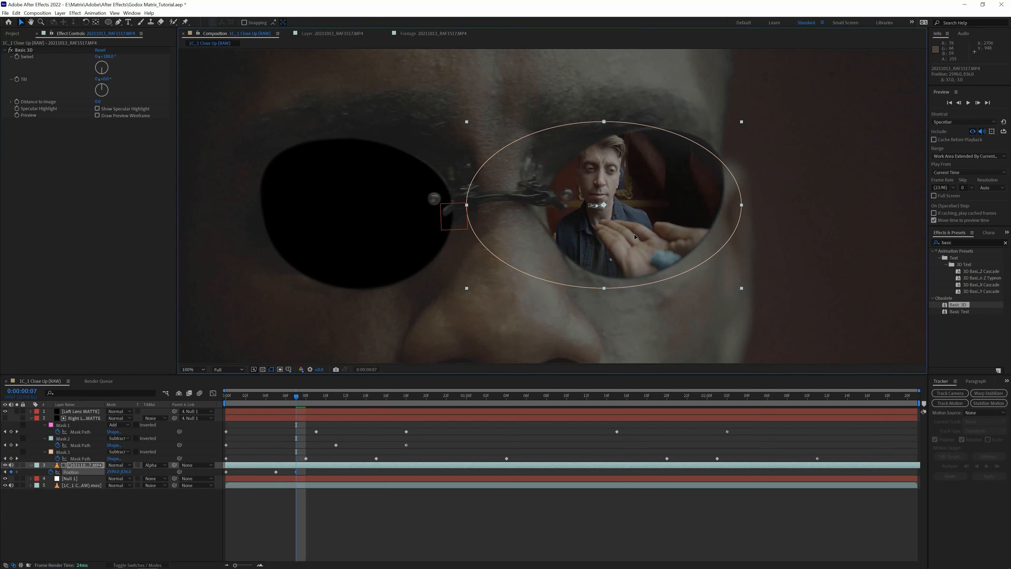
pyautogui.moveTo(296, 396); pyautogui.dragTo(326, 398)
pyautogui.moveTo(643, 212); pyautogui.dragTo(650, 215)
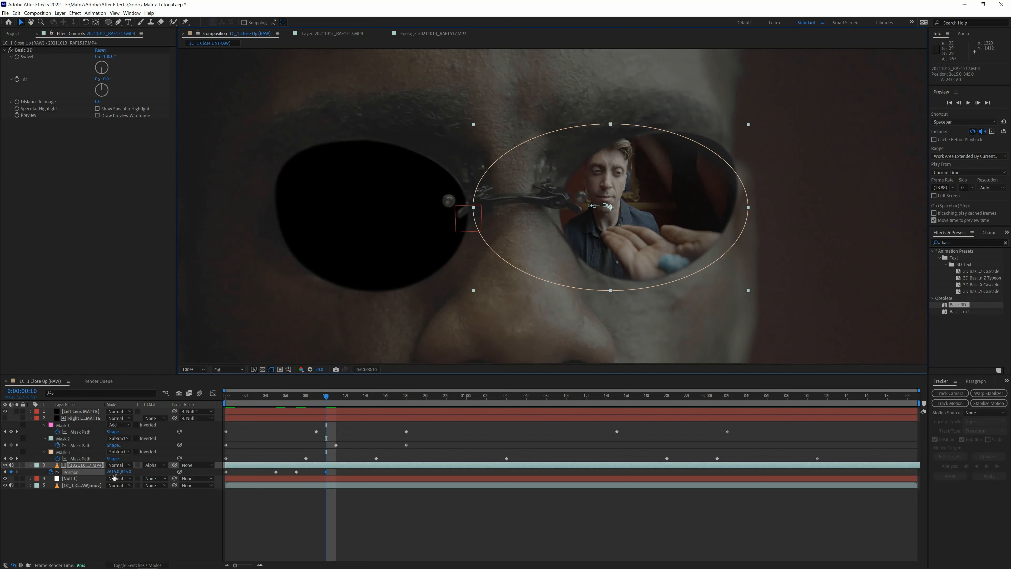
# Step: Separate the footage's Position into X and Y dimensions and adjust the X Position curve handle near frame 5 in the graph editor
pyautogui.click(213, 393)
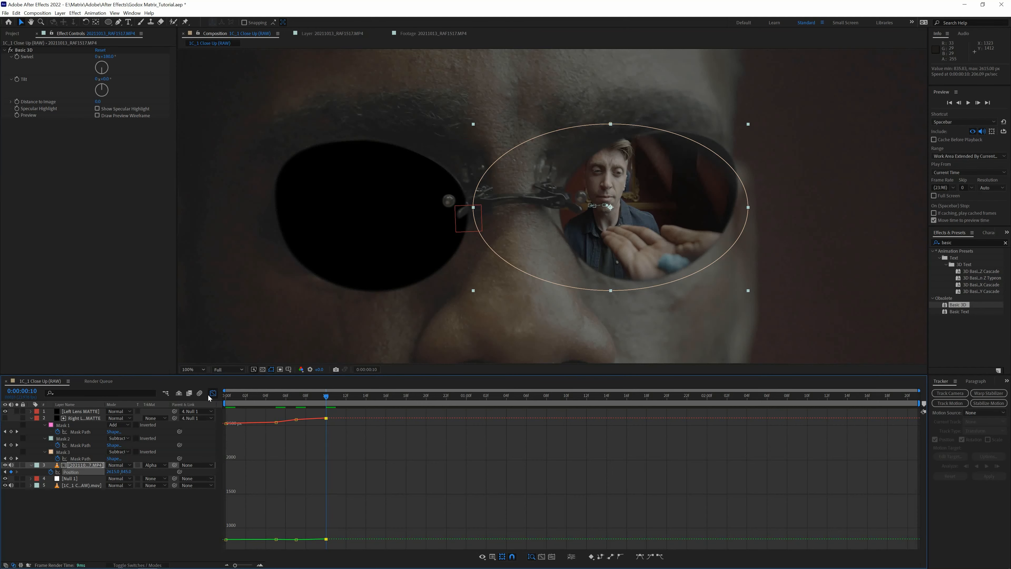
pyautogui.click(572, 558)
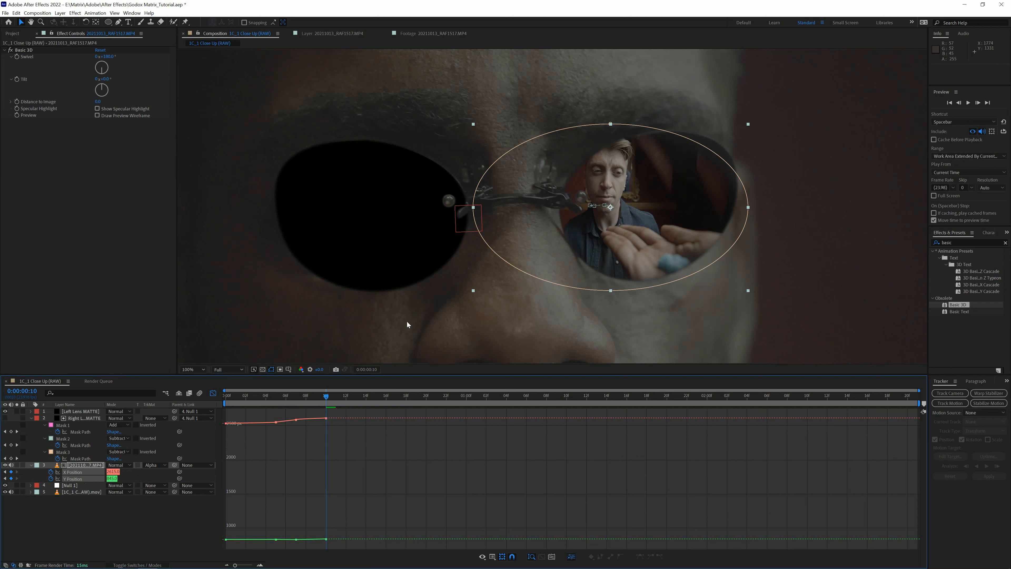
pyautogui.click(213, 393)
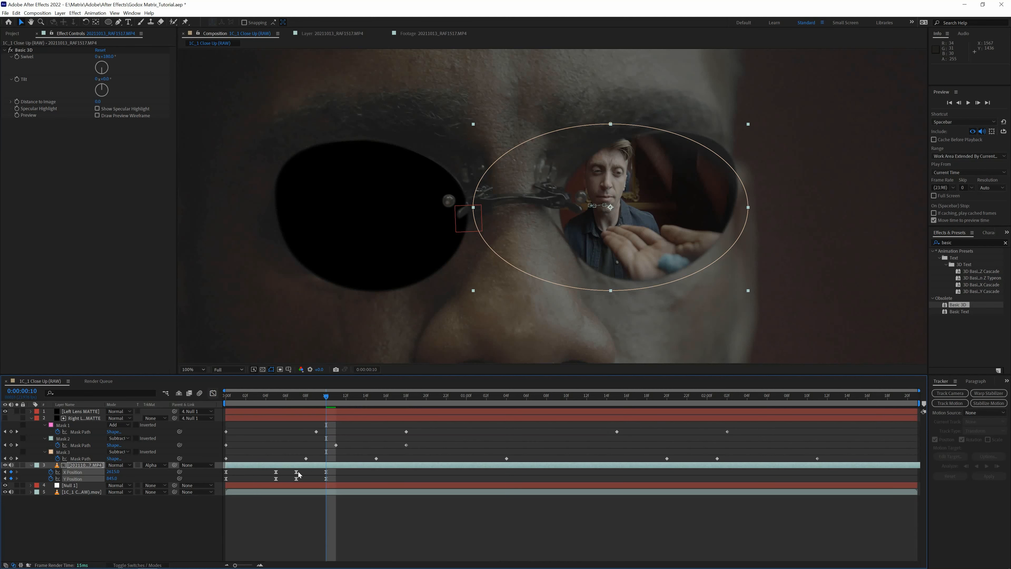
pyautogui.click(213, 393)
pyautogui.click(277, 421)
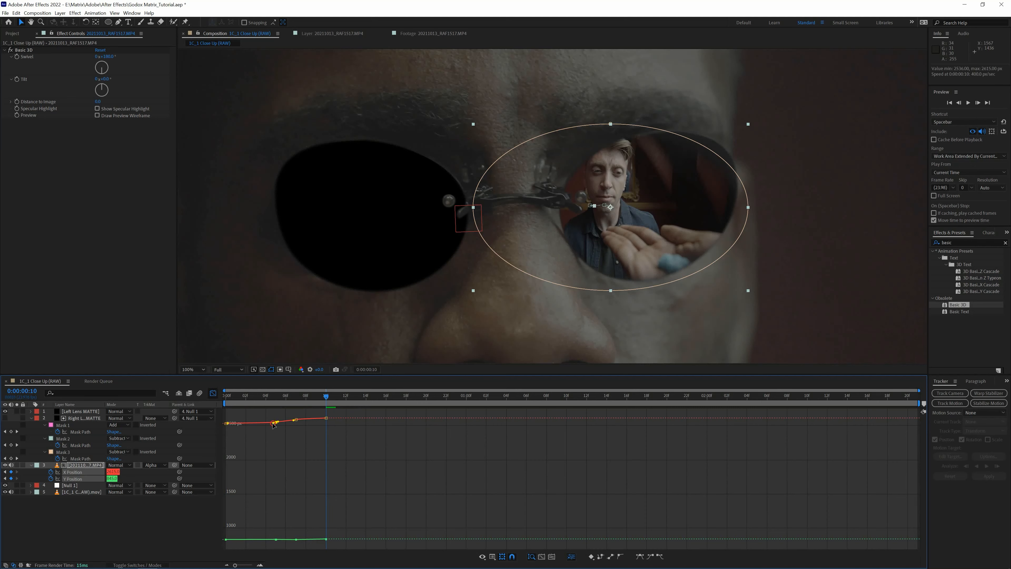
pyautogui.moveTo(262, 426)
pyautogui.mouseDown()
pyautogui.moveTo(255, 438)
pyautogui.moveTo(259, 418)
pyautogui.mouseUp()
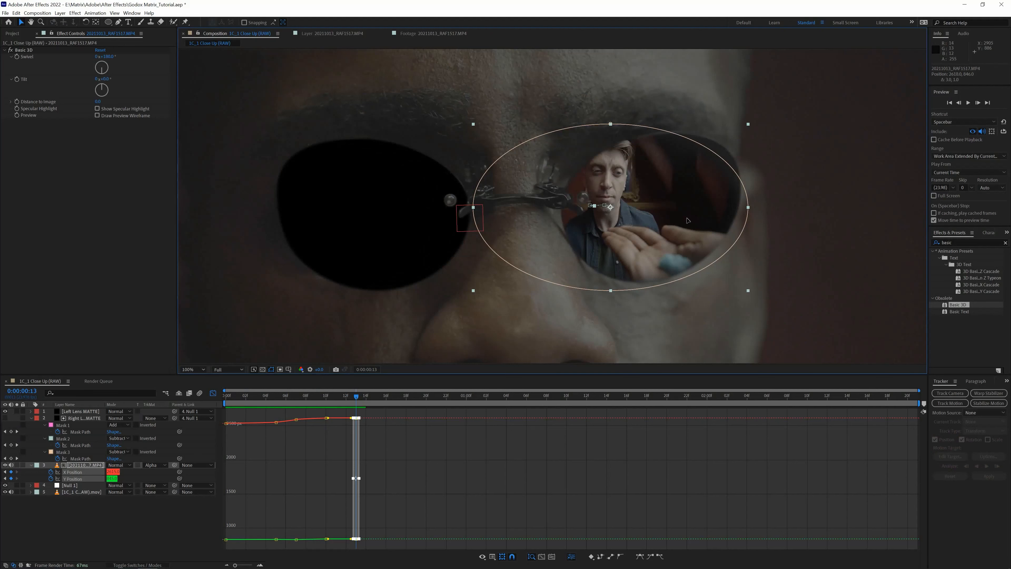
# Step: Nudge the reflection footage to follow the right lens at frames 16 and 23
pyautogui.moveTo(359, 400); pyautogui.dragTo(386, 398)
pyautogui.moveTo(633, 260); pyautogui.dragTo(630, 258)
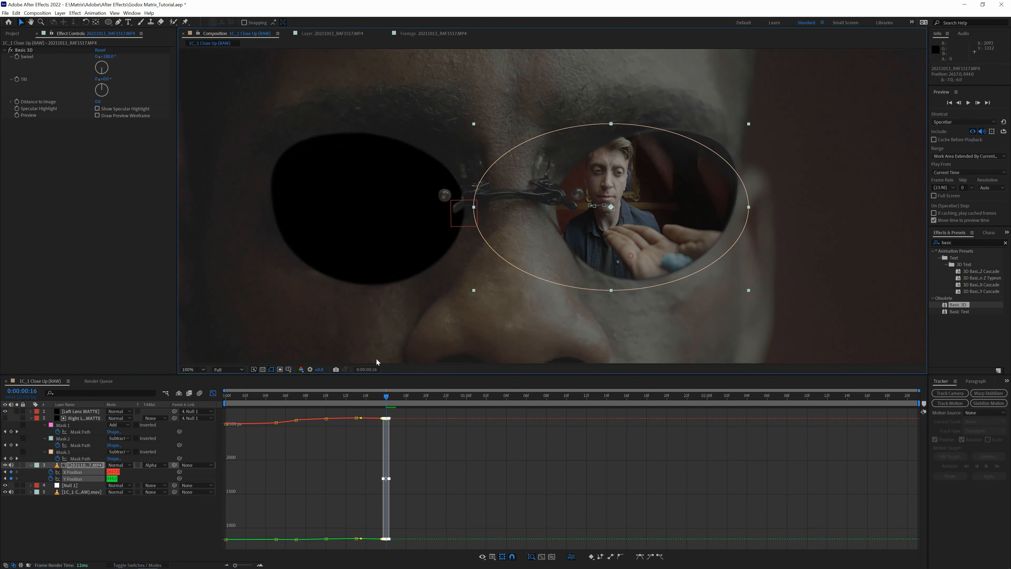
pyautogui.moveTo(393, 399); pyautogui.dragTo(459, 397)
pyautogui.moveTo(651, 246); pyautogui.dragTo(650, 247)
# Step: Reposition the reflection footage to match the lens, up and left at 1:02 and about 12 pixels down at 1:06
pyautogui.moveTo(462, 398); pyautogui.dragTo(486, 398)
pyautogui.click(626, 226)
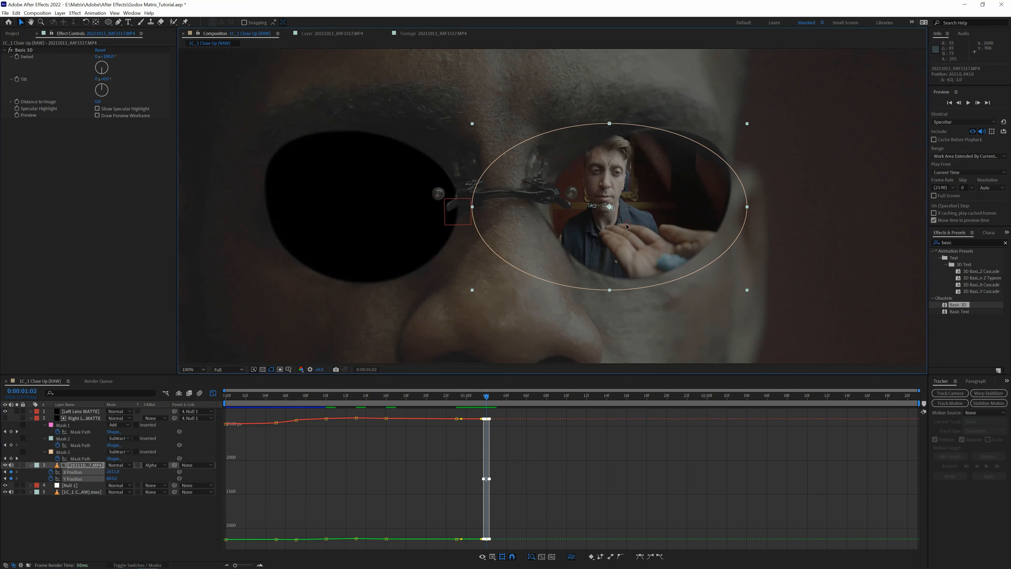
pyautogui.moveTo(626, 226); pyautogui.dragTo(624, 224)
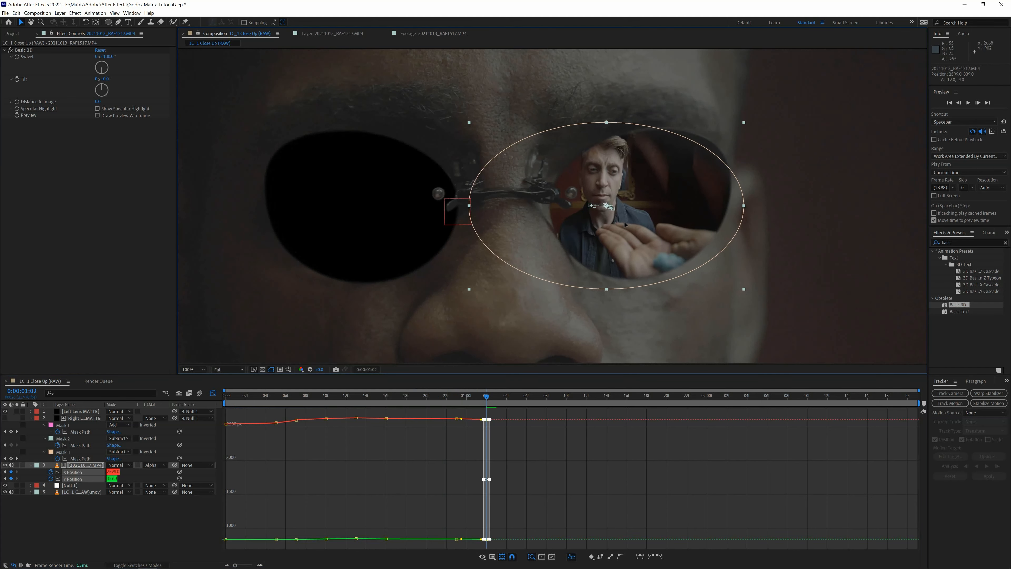
pyautogui.moveTo(488, 397); pyautogui.dragTo(526, 397)
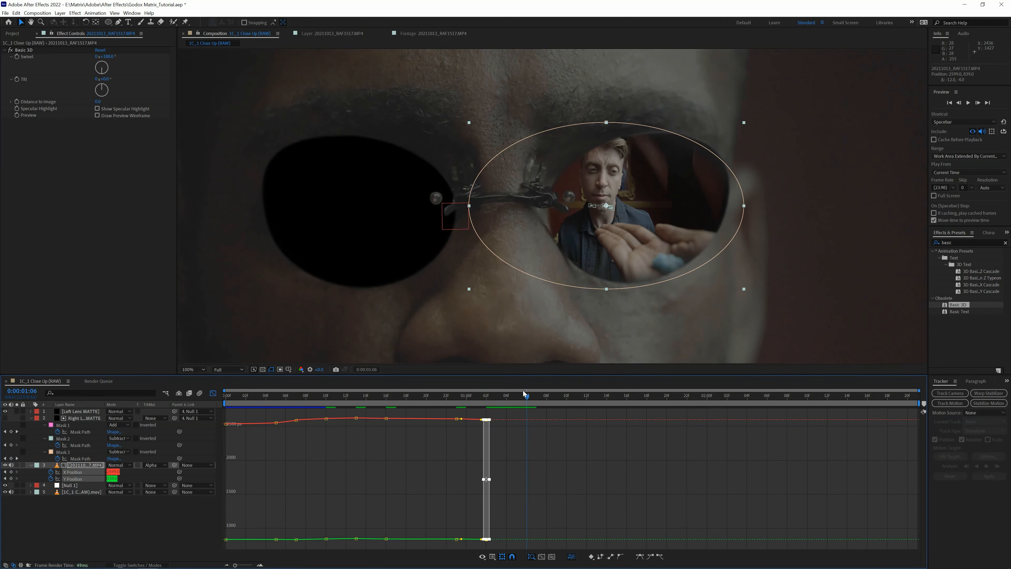
pyautogui.click(632, 238)
pyautogui.moveTo(632, 238); pyautogui.dragTo(632, 240)
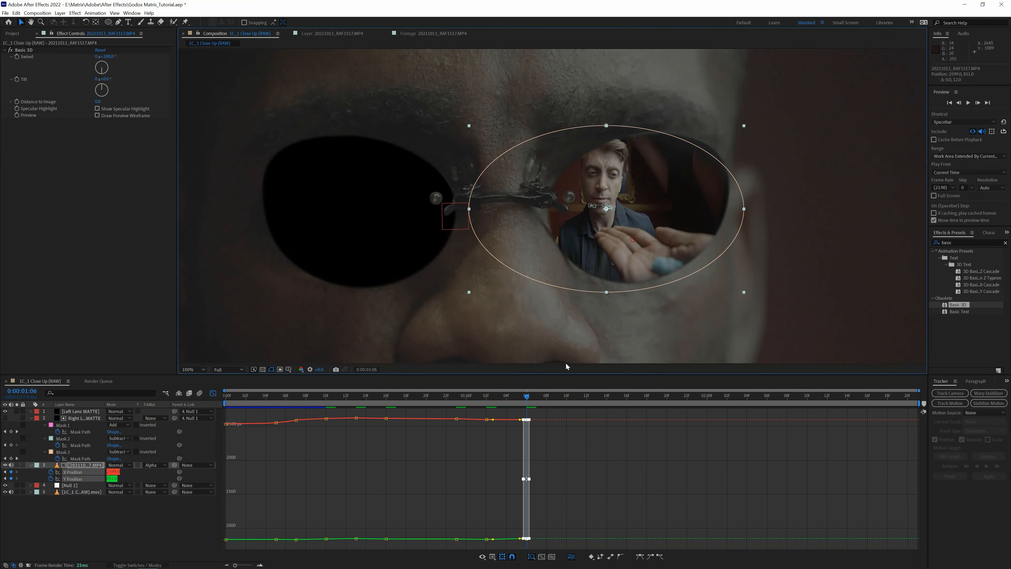
# Step: Hide the layer outlines and shift the reflection footage down with the lens at 1:10 and 1:14
pyautogui.hotkey('ctrl', 'shift', 'h')
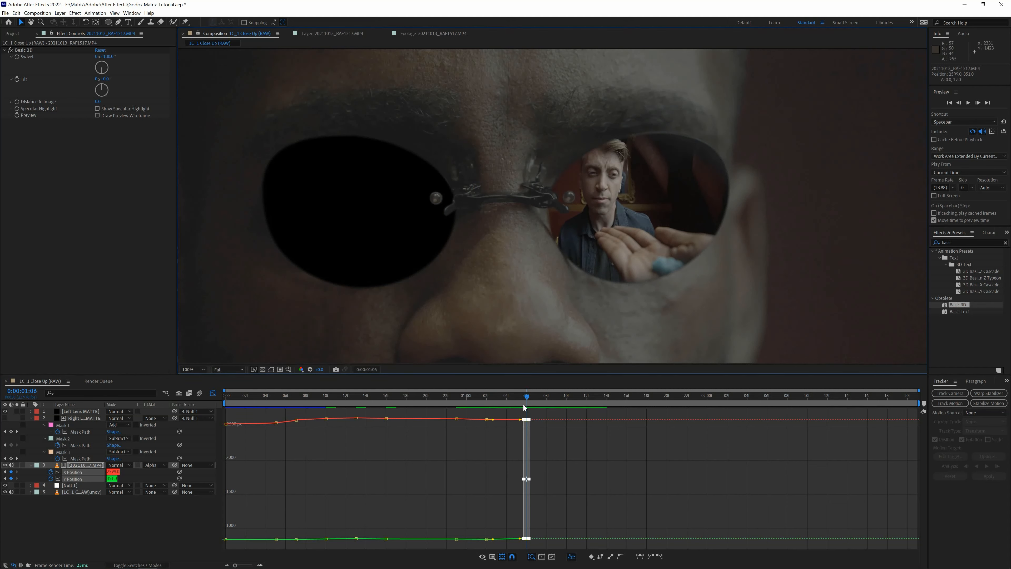
pyautogui.moveTo(527, 395); pyautogui.dragTo(570, 394)
pyautogui.moveTo(609, 236); pyautogui.dragTo(609, 241)
pyautogui.moveTo(567, 395); pyautogui.dragTo(607, 399)
pyautogui.moveTo(632, 248); pyautogui.dragTo(633, 250)
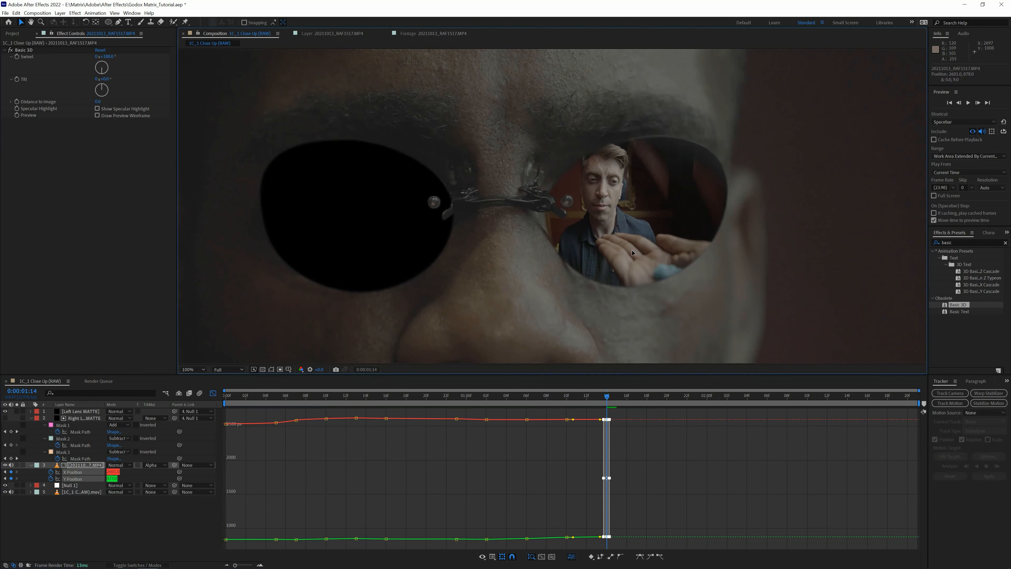
# Step: Move the reflection footage upward to follow the right lens at 2:00
pyautogui.moveTo(608, 394); pyautogui.dragTo(651, 395)
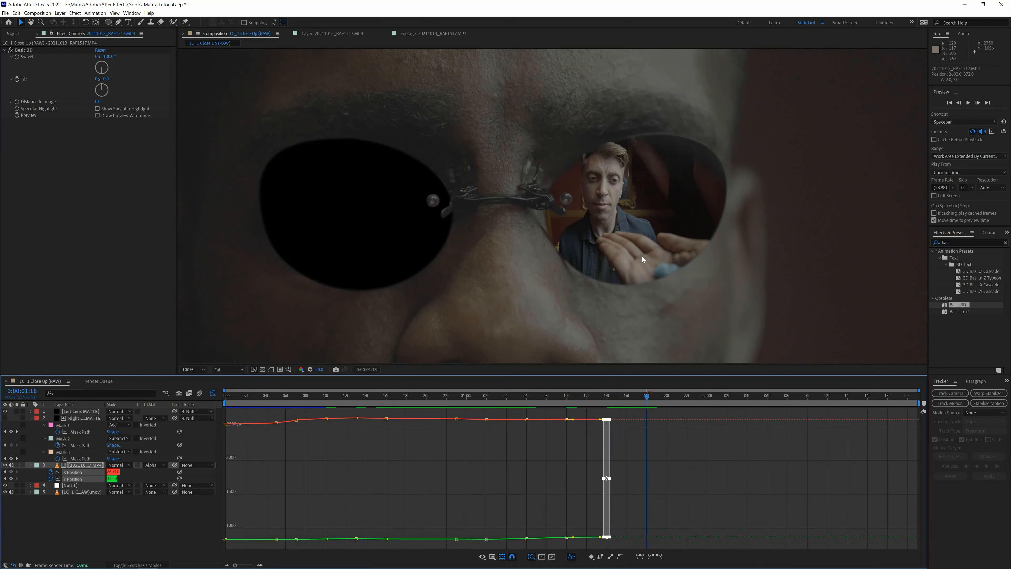
pyautogui.moveTo(664, 397); pyautogui.dragTo(707, 399)
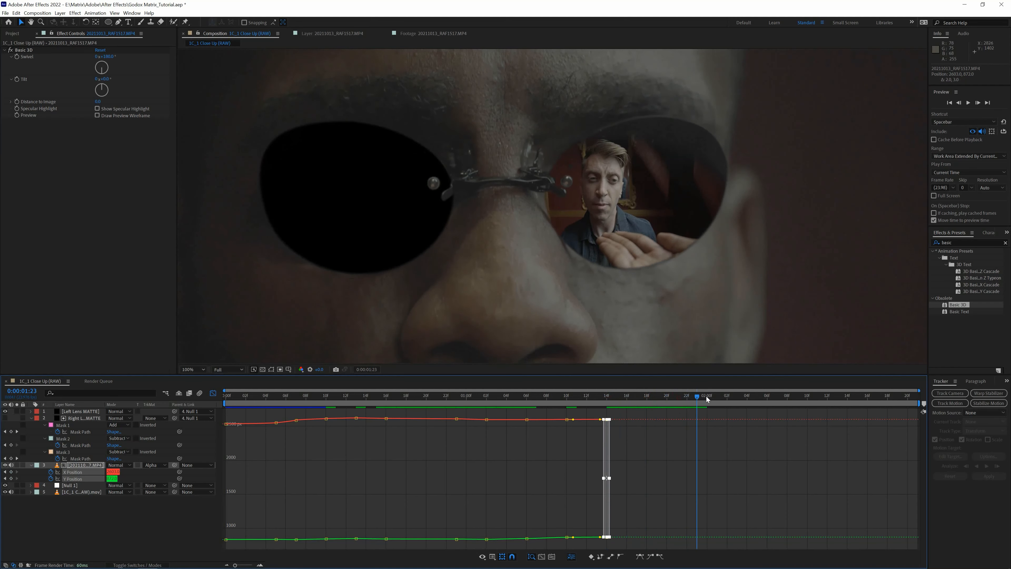
pyautogui.moveTo(633, 242); pyautogui.dragTo(636, 228)
# Step: Scrub and play back the shot to check how the reflection follows the right lens
pyautogui.moveTo(267, 400); pyautogui.dragTo(556, 395)
pyautogui.press('space')
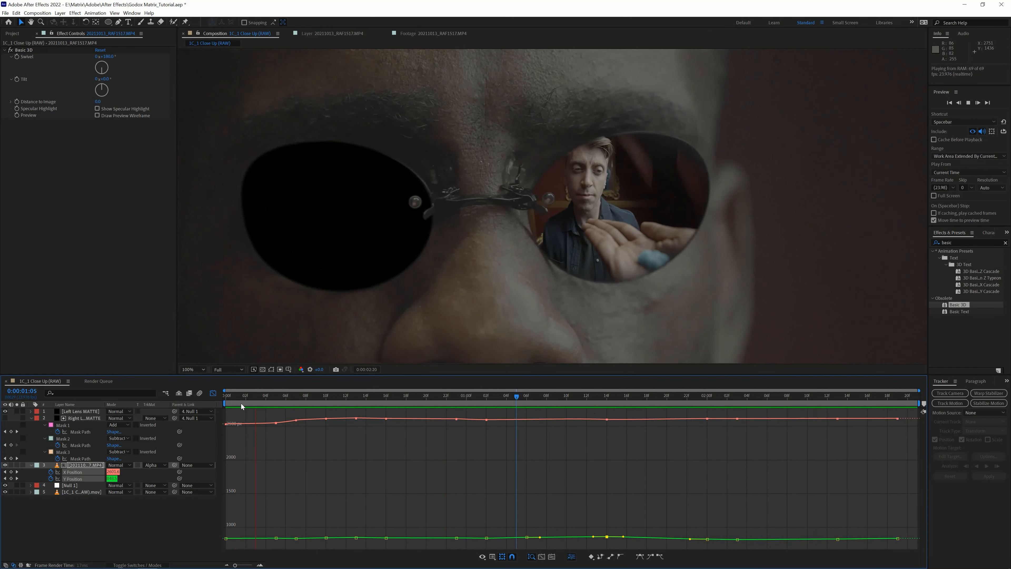
pyautogui.press('space')
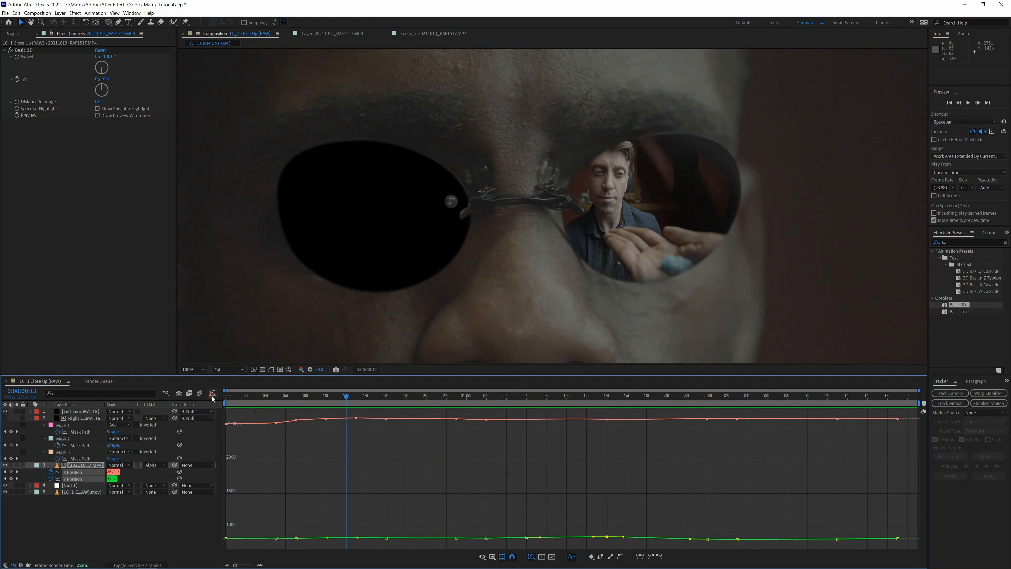
# Step: Return the timeline from the graph view to keyframes and go to frame 10 with both lenses in view
pyautogui.click(212, 394)
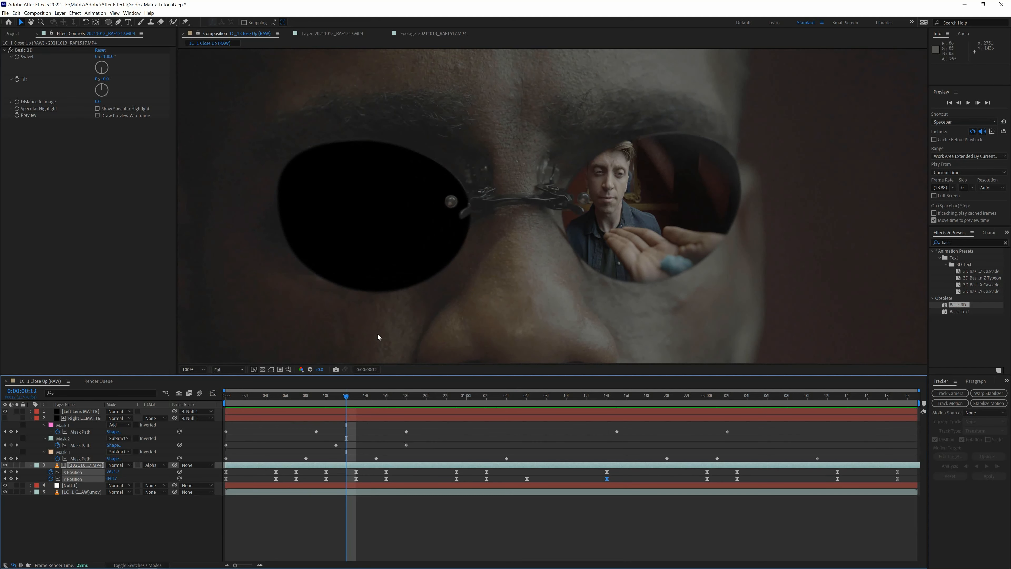
pyautogui.press(',')
pyautogui.press(',')
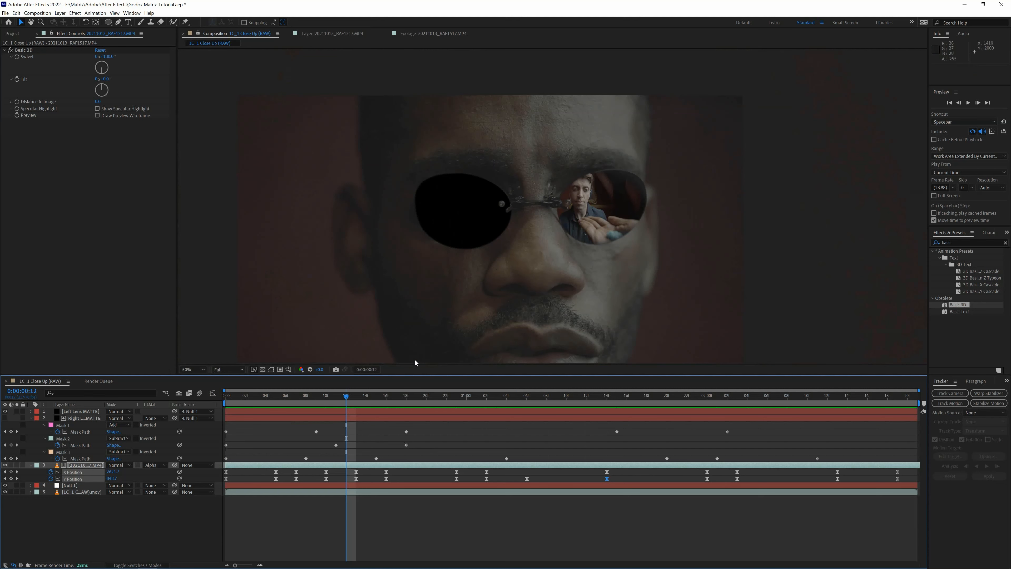
pyautogui.moveTo(347, 400)
pyautogui.mouseDown()
pyautogui.moveTo(691, 399)
pyautogui.moveTo(330, 400)
pyautogui.mouseUp()
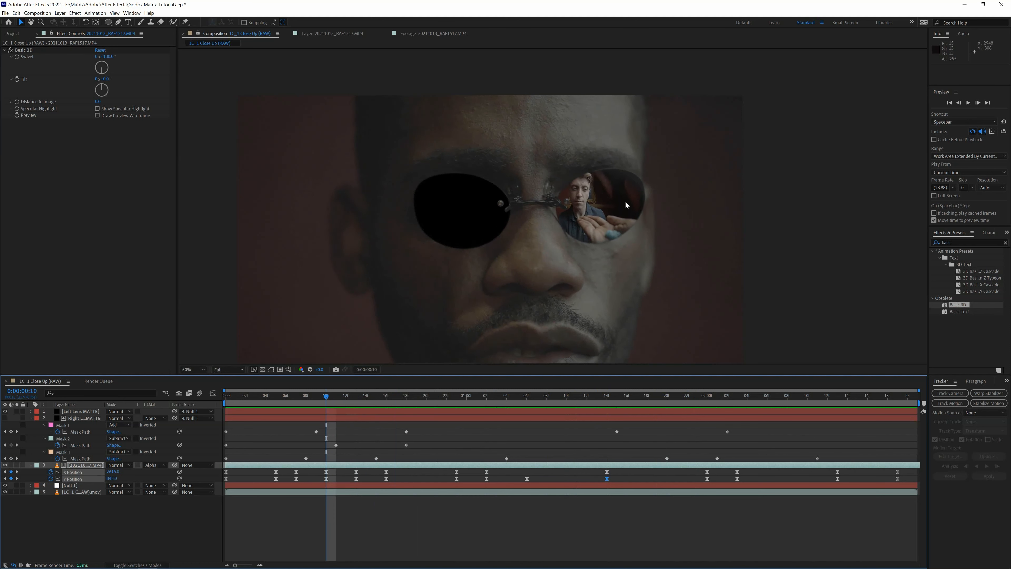
# Step: Set the reflection footage's opacity to 75%
pyautogui.click(83, 466)
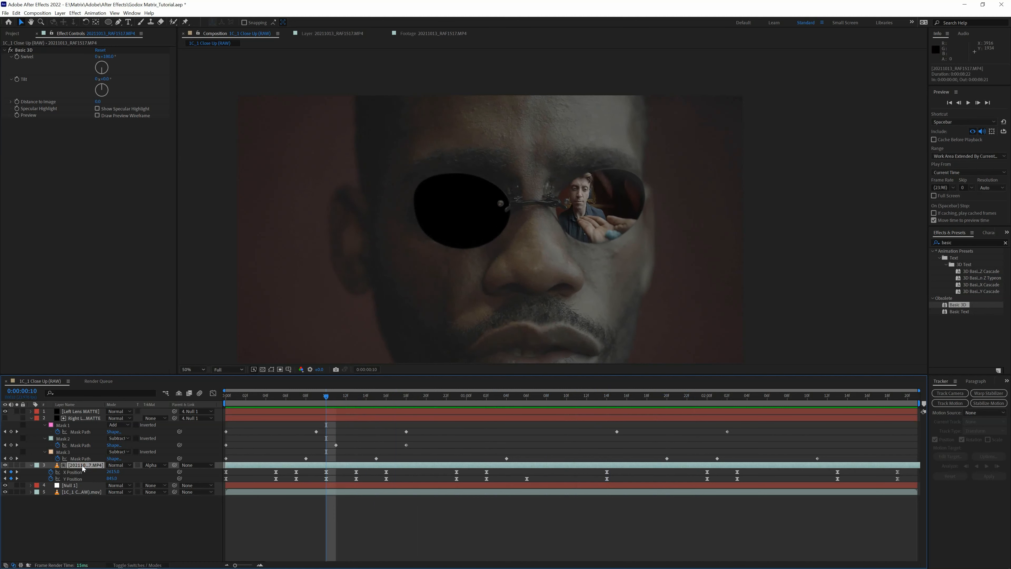
pyautogui.press('t')
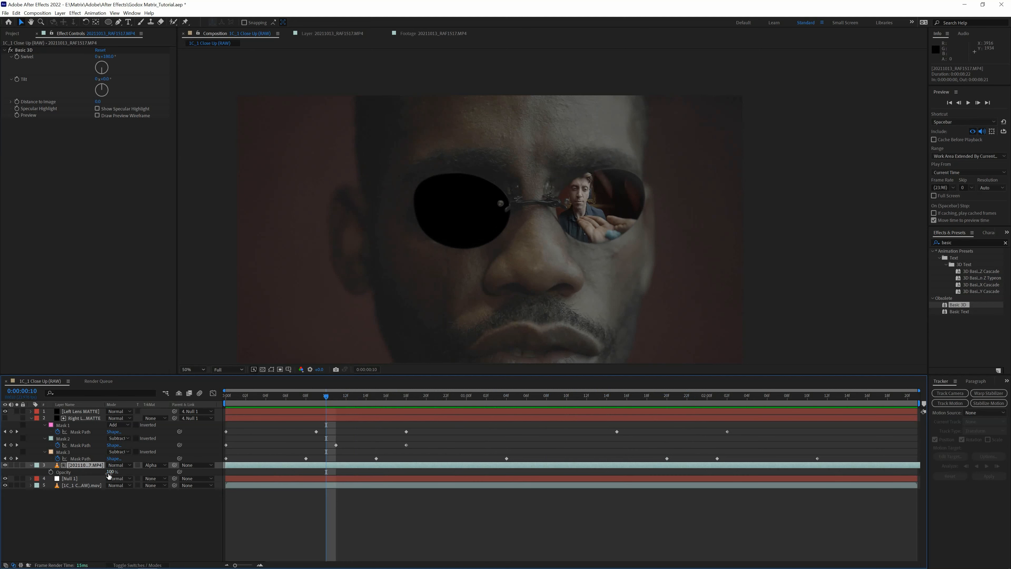
pyautogui.click(108, 473)
pyautogui.write('75')
pyautogui.press('Return')
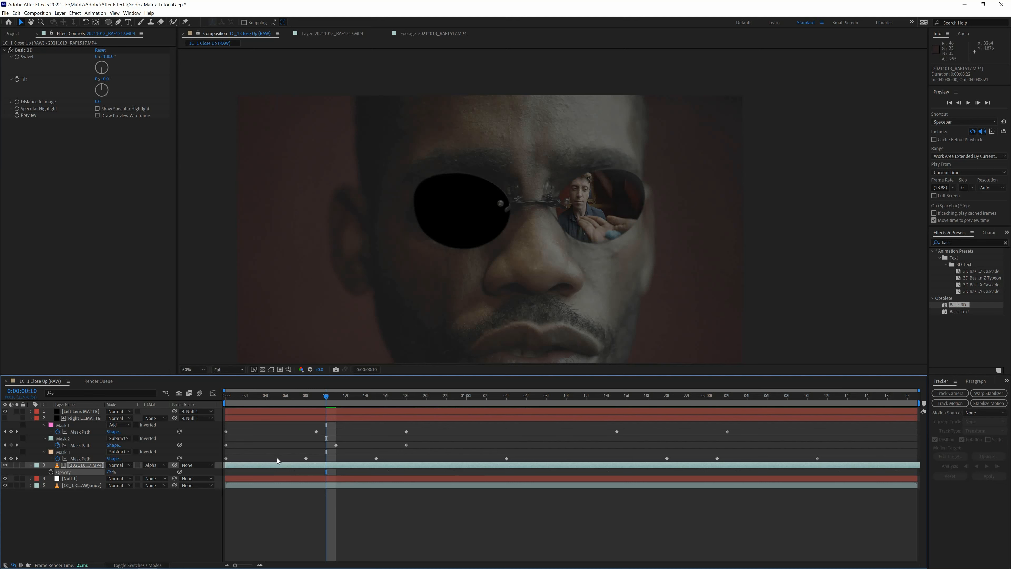
# Step: Change the reflection footage's blending mode to Lighten and inspect the right lens up close
pyautogui.click(118, 464)
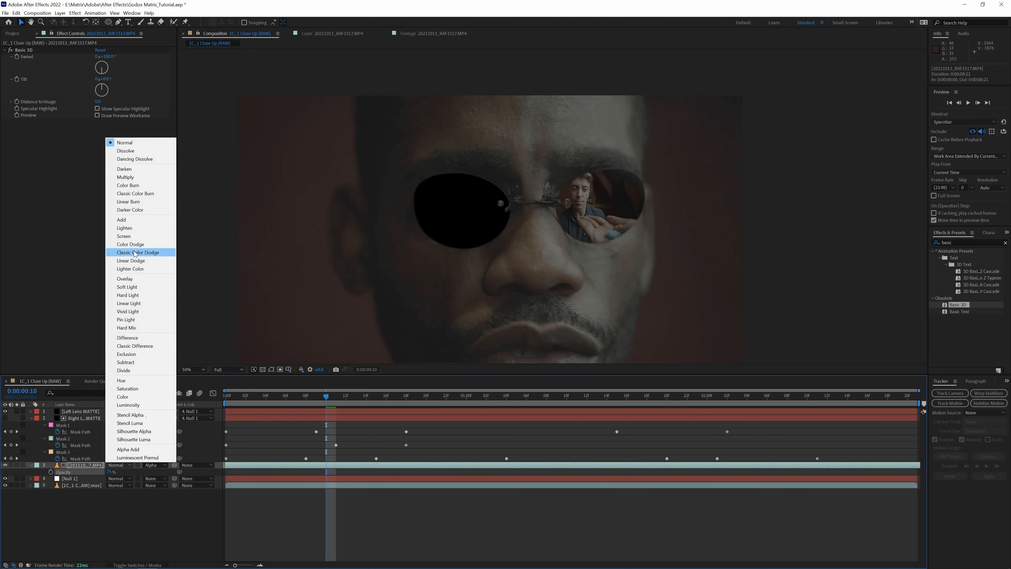
pyautogui.click(125, 228)
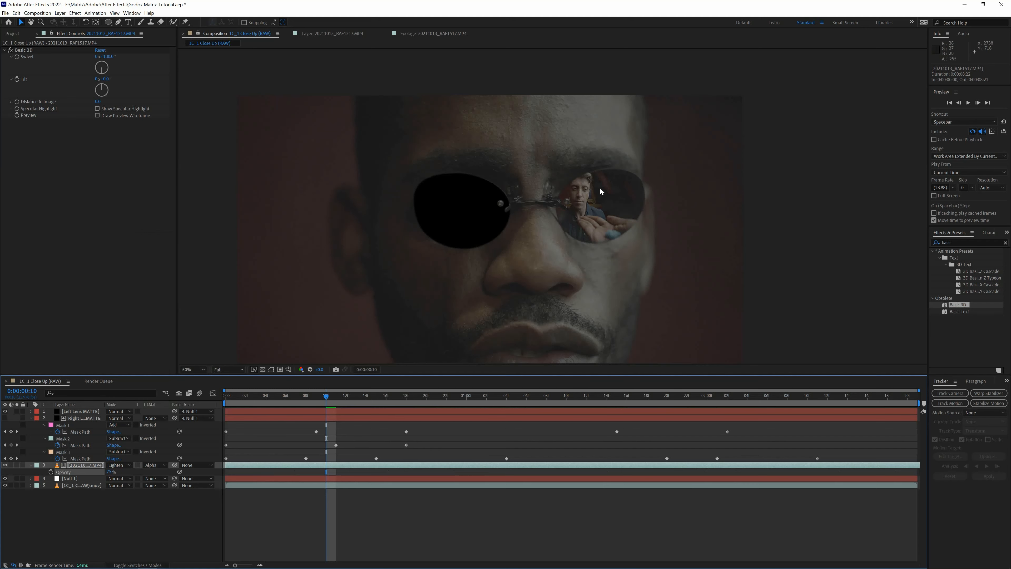
pyautogui.scroll(4, 637, 203)
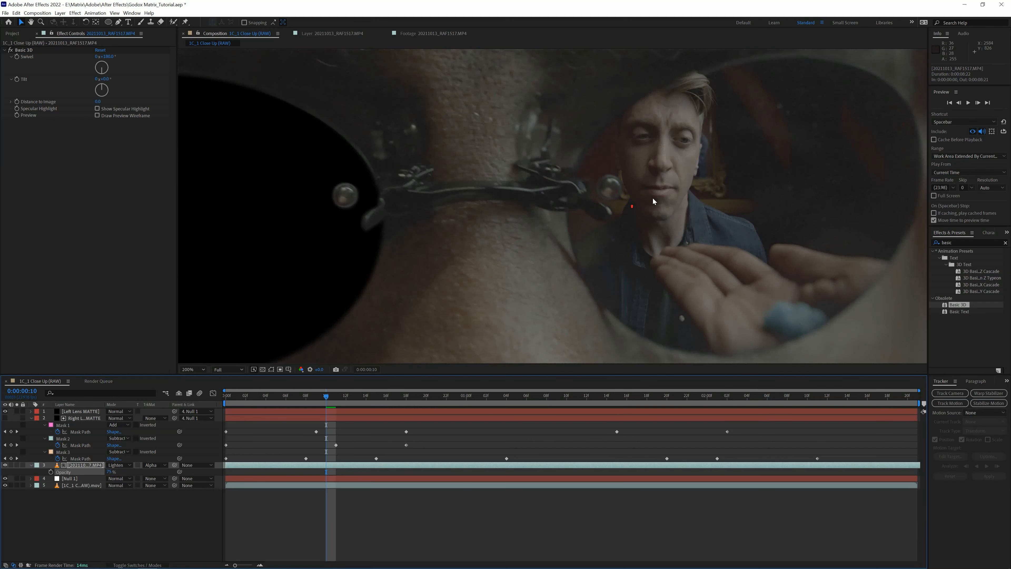
pyautogui.scroll(-2, 652, 197)
# Step: Set the reflection footage's opacity back to 100%
pyautogui.click(119, 467)
pyautogui.click(116, 471)
pyautogui.click(114, 472)
pyautogui.write('100')
pyautogui.press('Return')
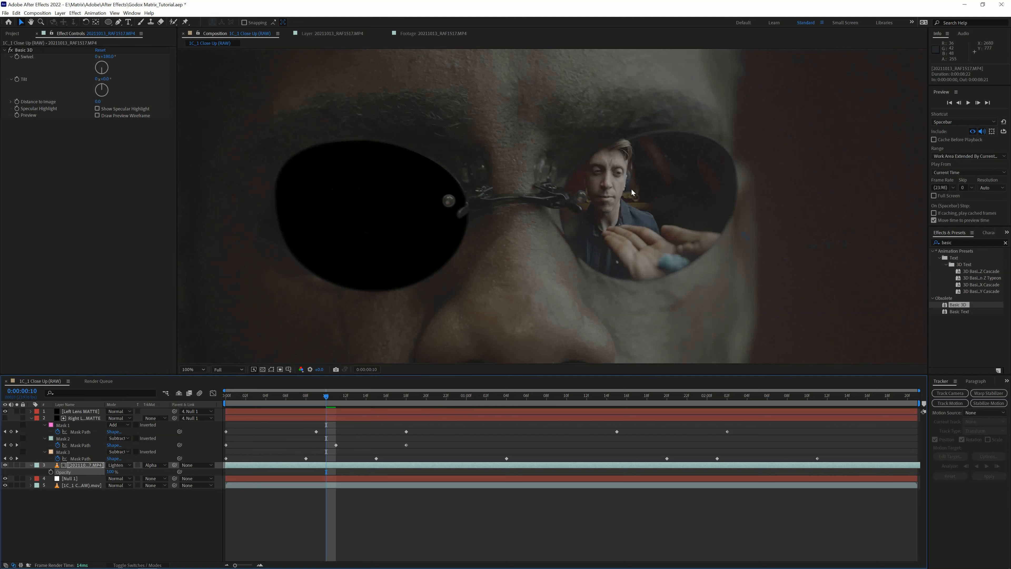
# Step: Set the reflection footage's opacity to 80% and check the blended right lens during playback
pyautogui.click(117, 471)
pyautogui.write('80')
pyautogui.press('Return')
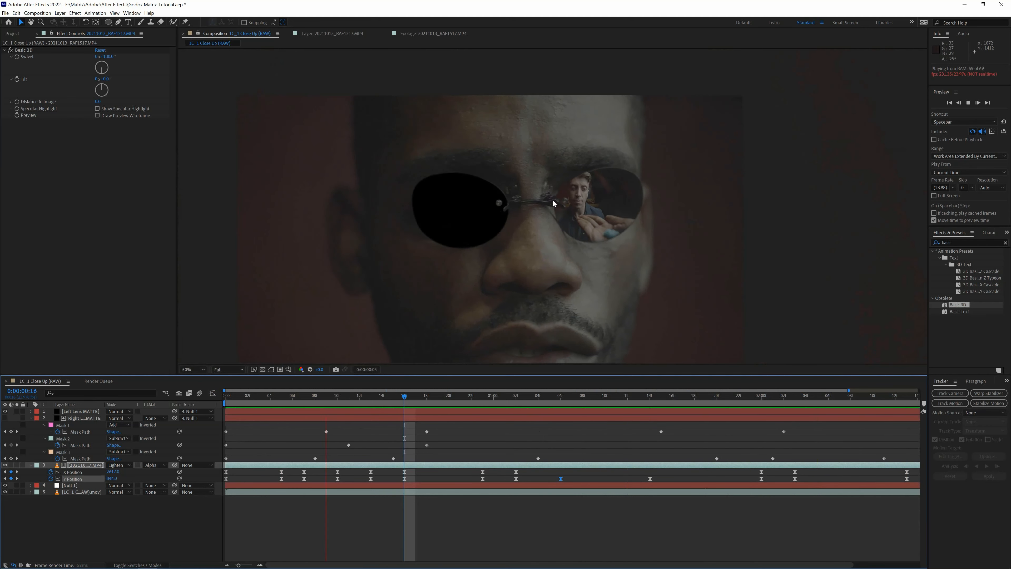
pyautogui.scroll(-1, 556, 200)
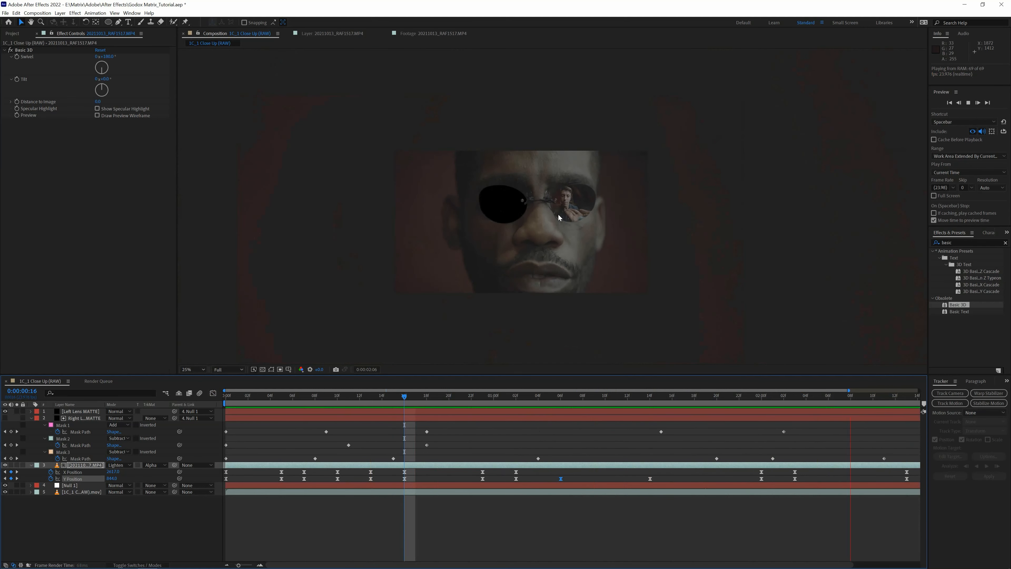
pyautogui.scroll(1, 549, 239)
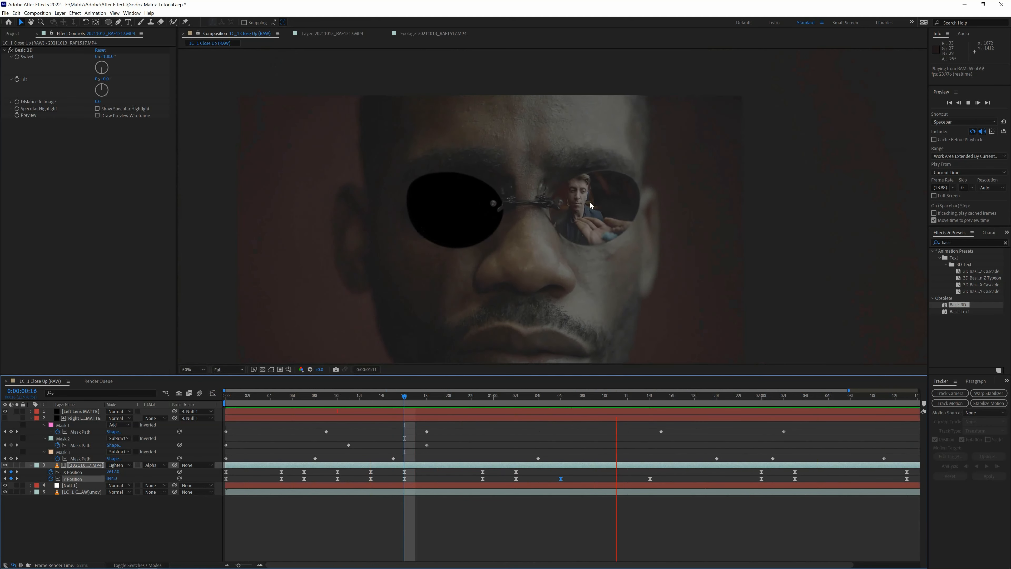